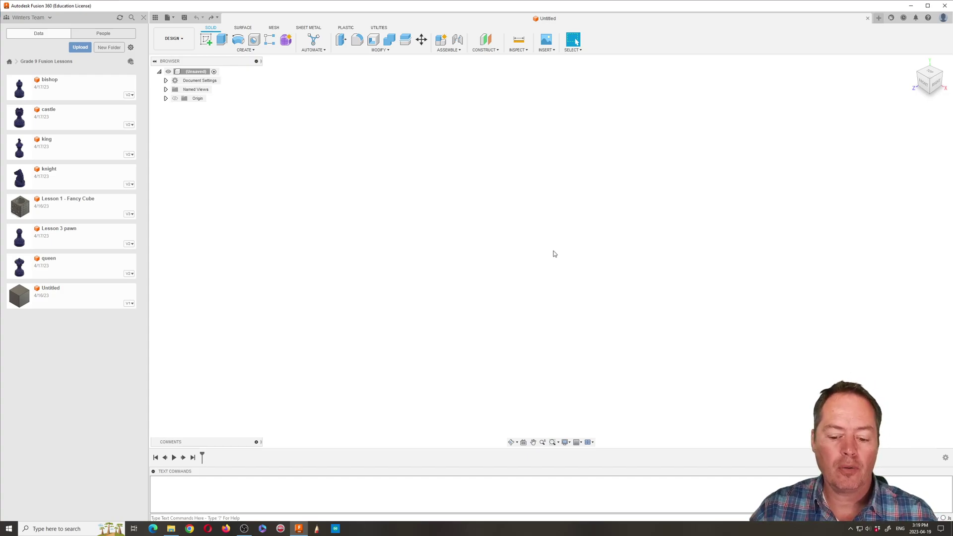
Start a new sketch so the origin planes are offered for picking.
left_click(206, 39)
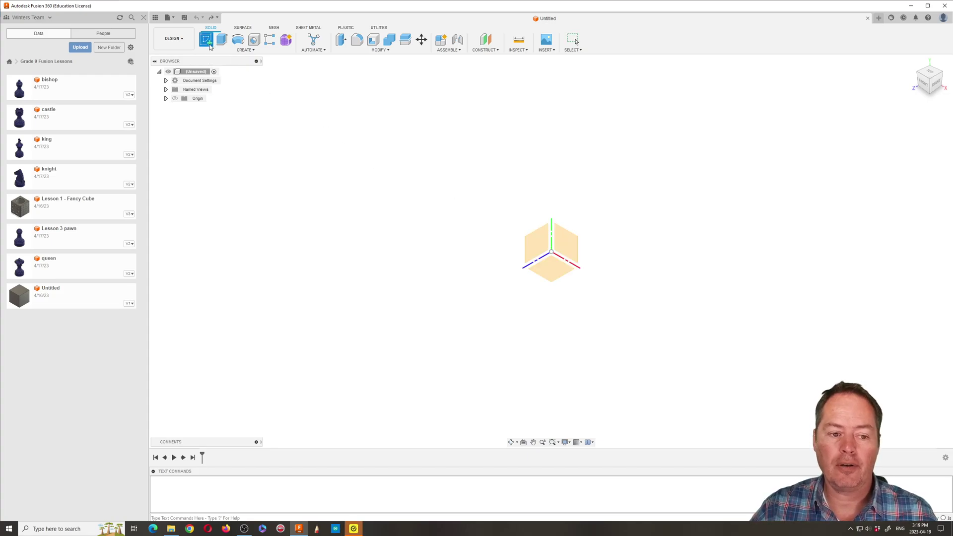
On the XY plane, draw a 320 × 320 mm center rectangle at the origin.
left_click(569, 251)
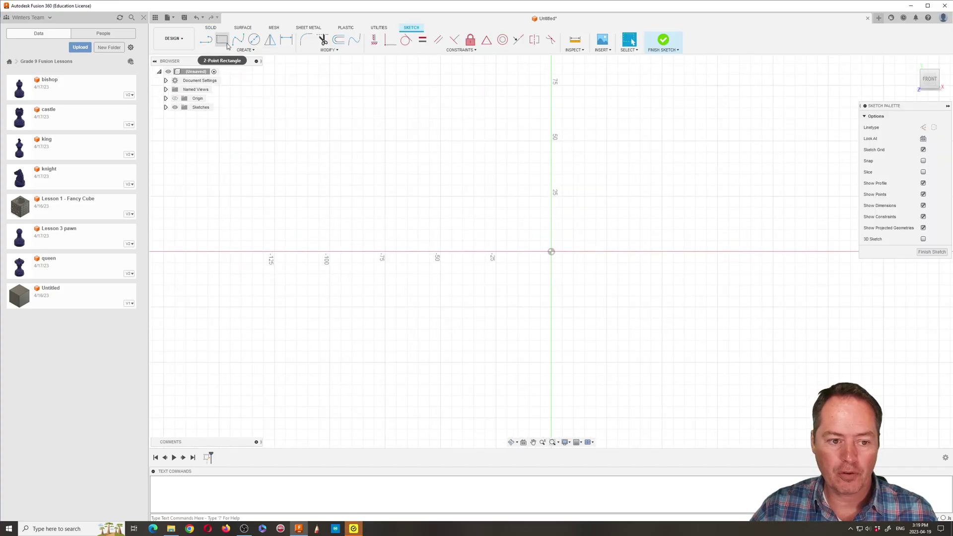
left_click(222, 40)
left_click(923, 138)
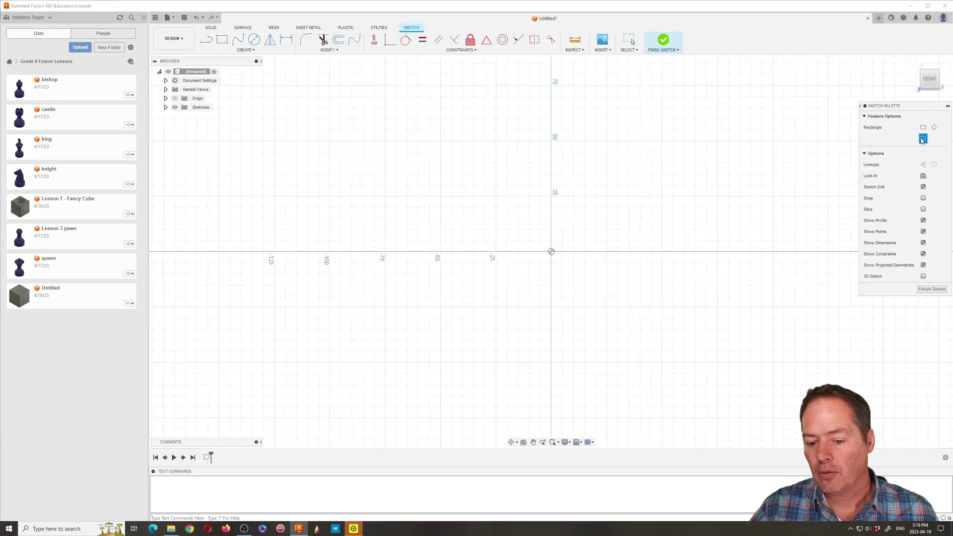
left_click(551, 251)
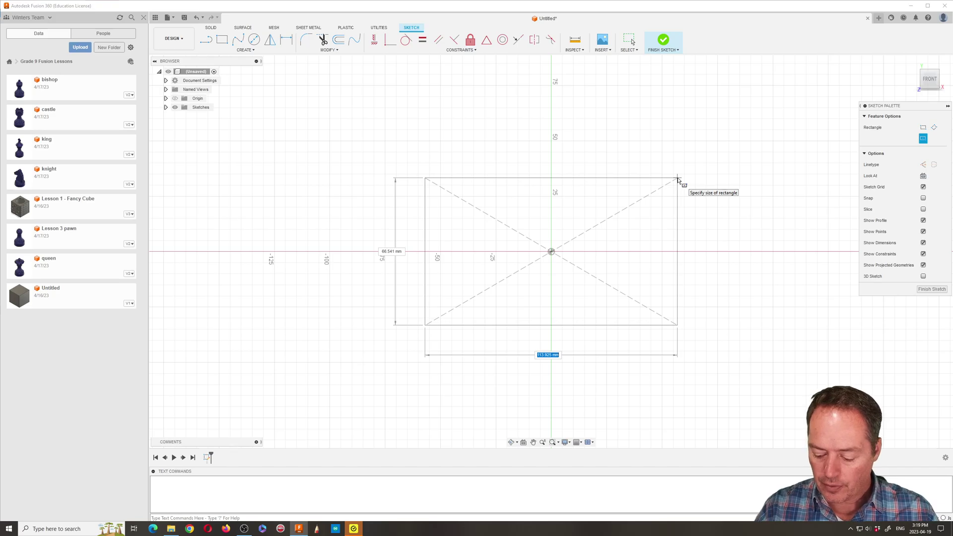
type("320")
key("Tab")
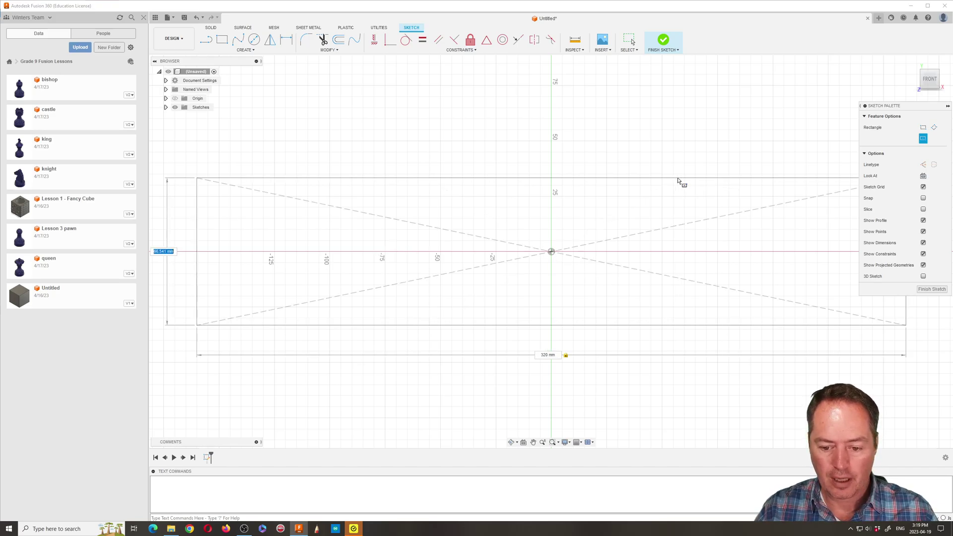
type("320")
key("Return")
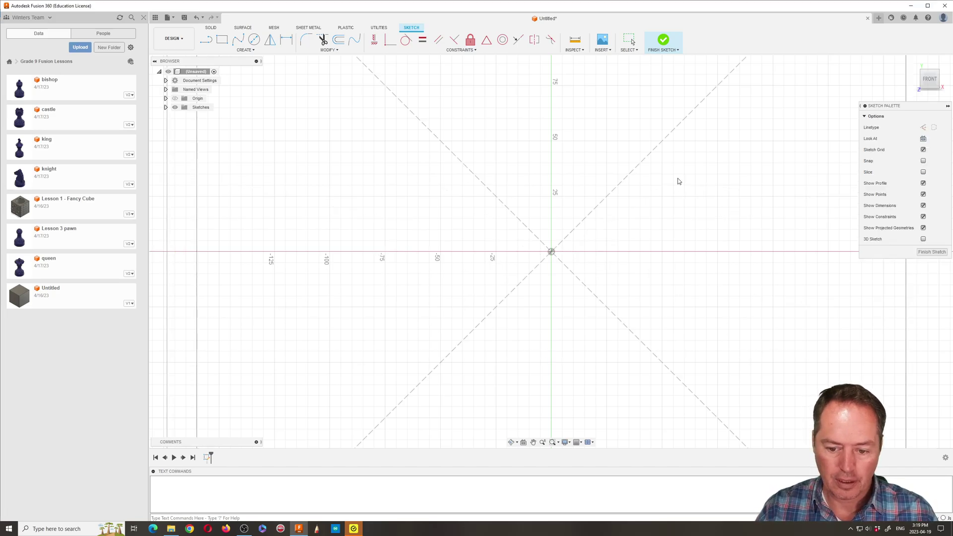
scroll(539, 224, "down", 3)
scroll(538, 224, "down", 3)
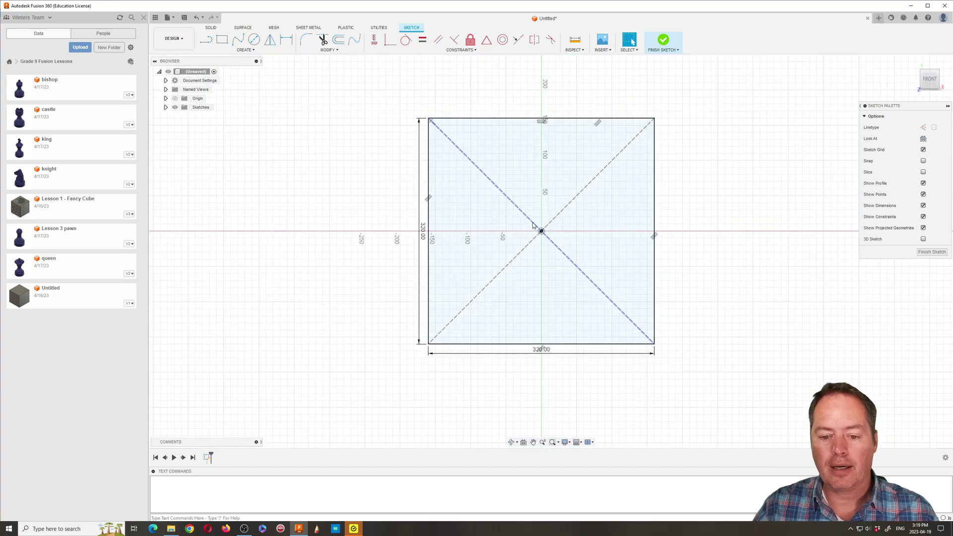
scroll(560, 102, "up", 1)
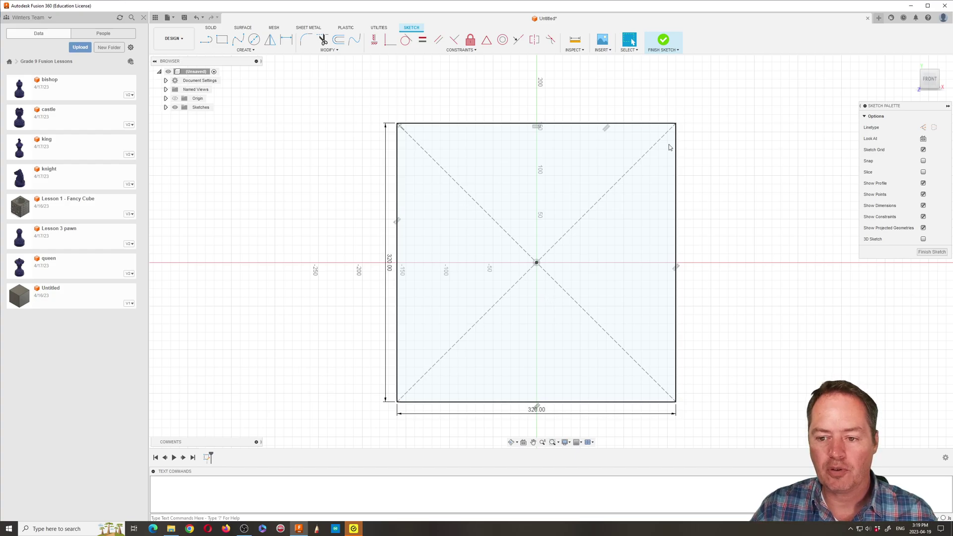
Finish the sketch and extrude the square profile 10 mm into a solid plate.
left_click(663, 39)
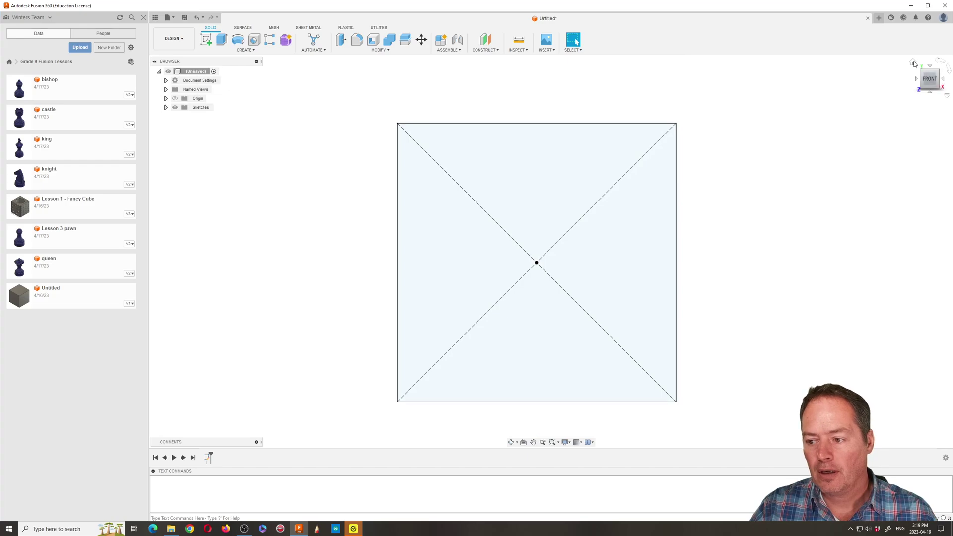
left_click(914, 63)
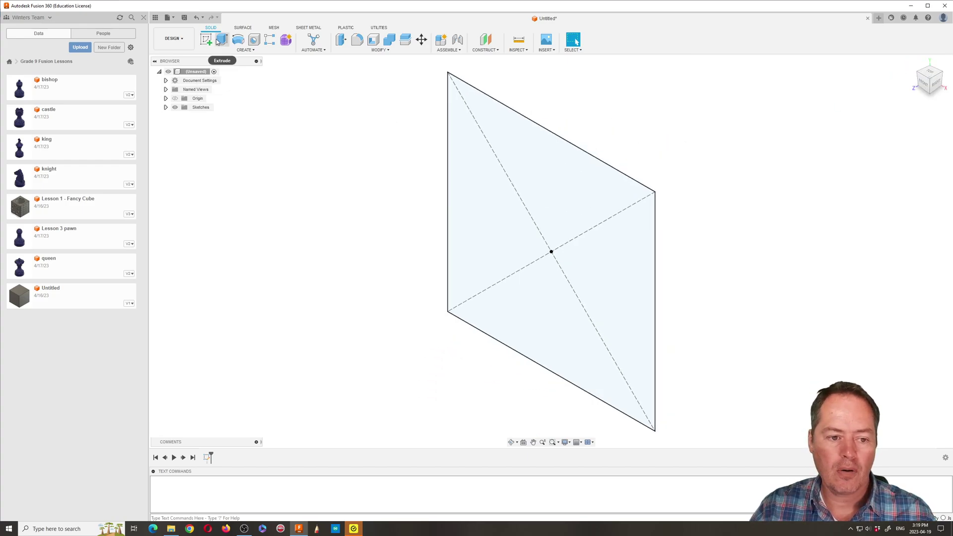
left_click(222, 39)
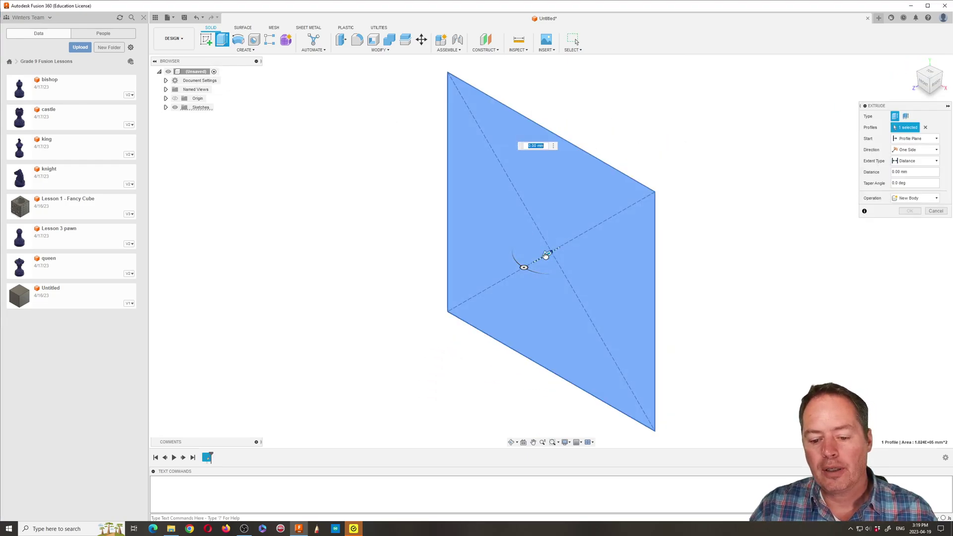
left_click_drag(549, 257, 532, 262)
type("1")
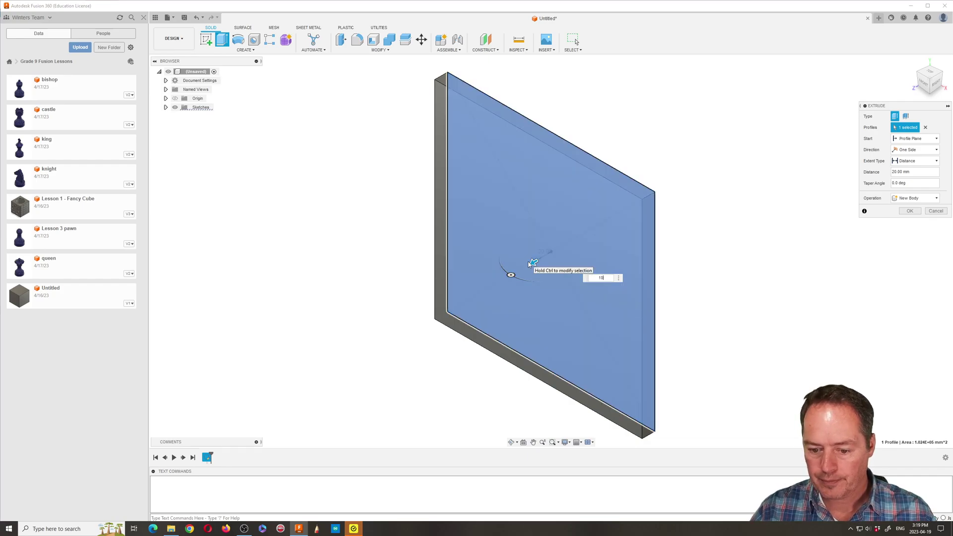
type("0")
key("Return")
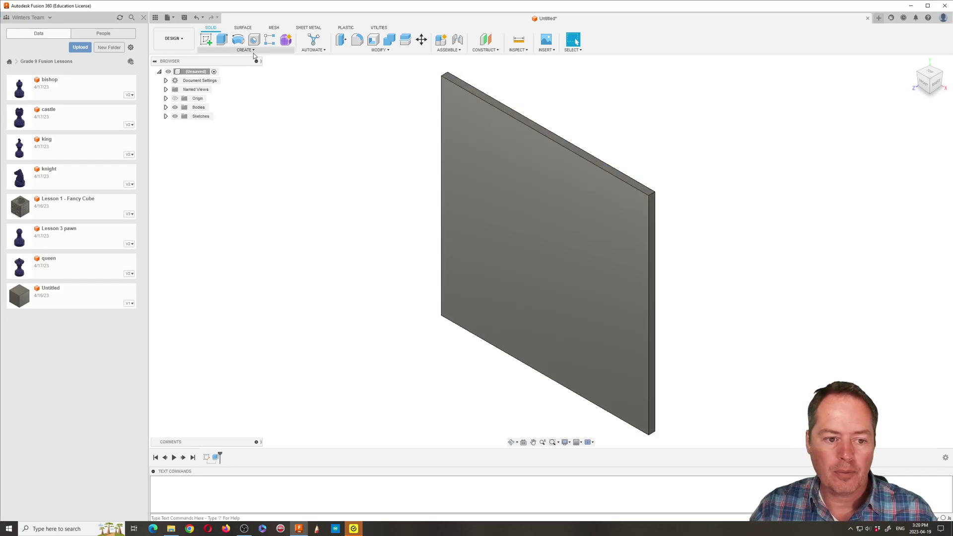
Sketch a 1 × 1 mm square at the top-left corner of the plate's front face.
left_click(206, 39)
left_click(484, 158)
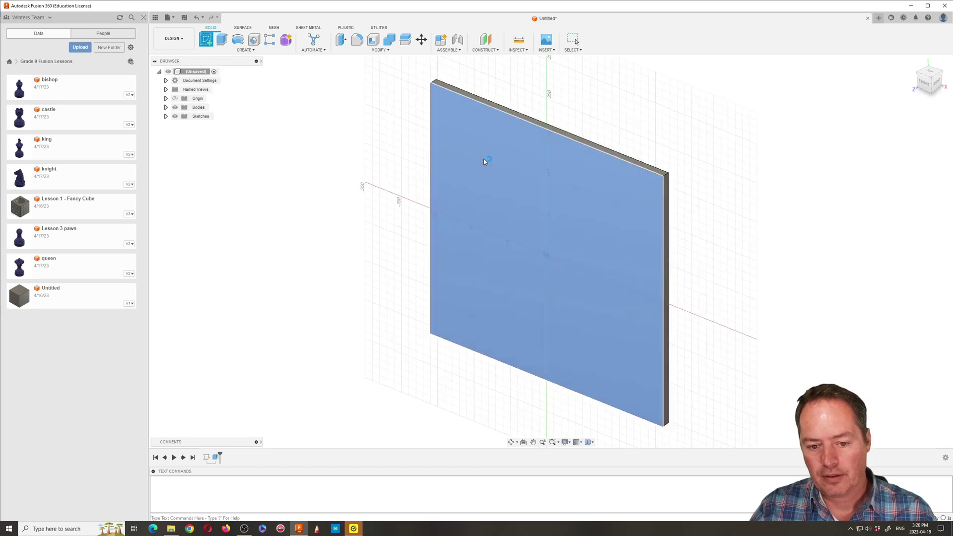
scroll(564, 147, "up", 3)
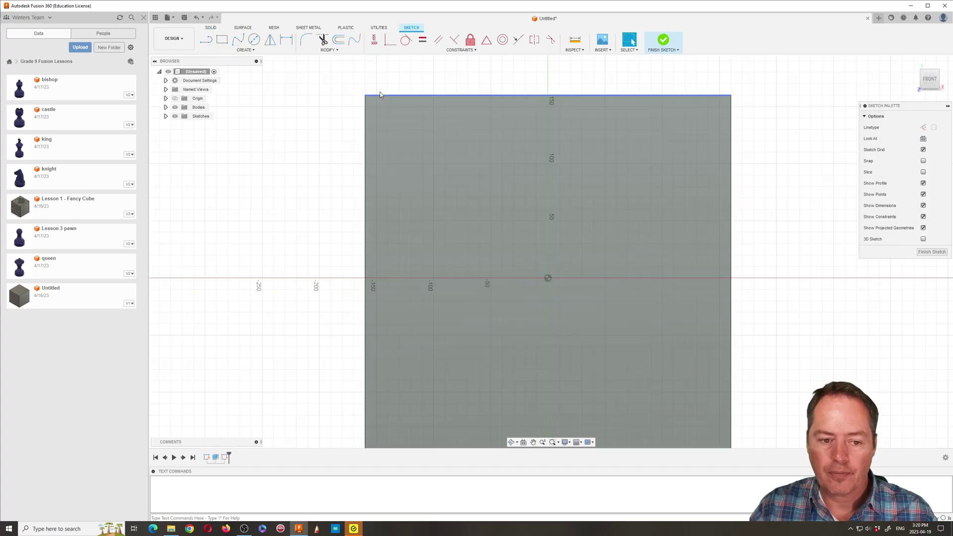
left_click(222, 40)
scroll(368, 93, "up", 2)
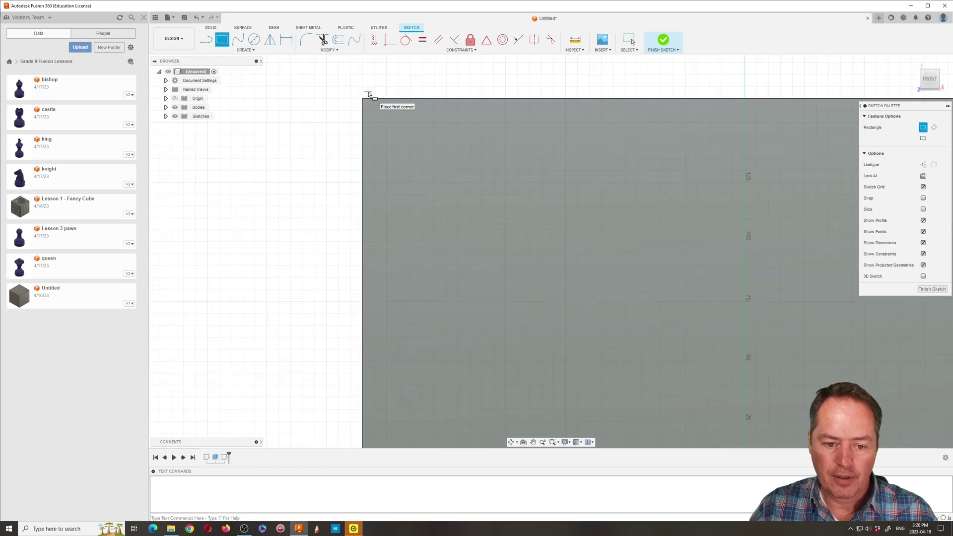
scroll(368, 94, "down", 3)
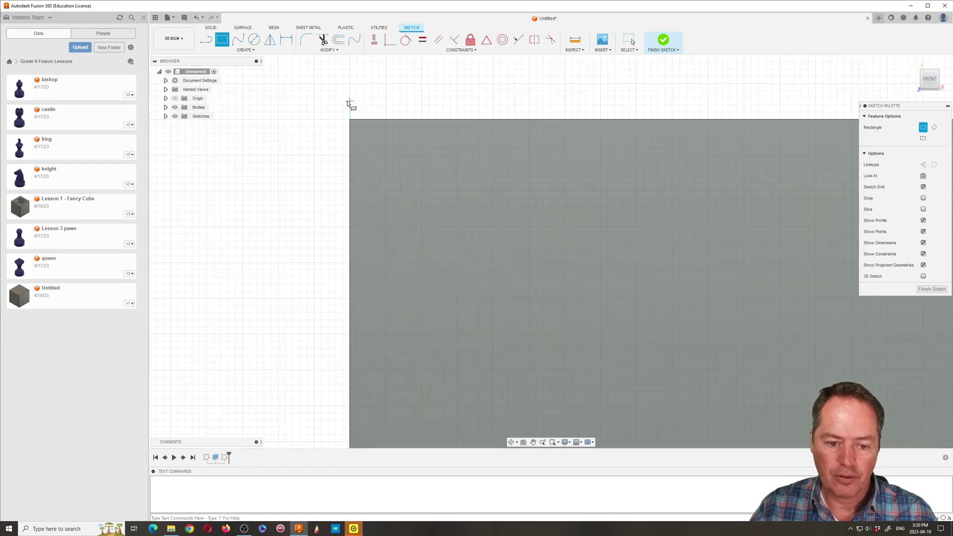
scroll(343, 103, "up", 2)
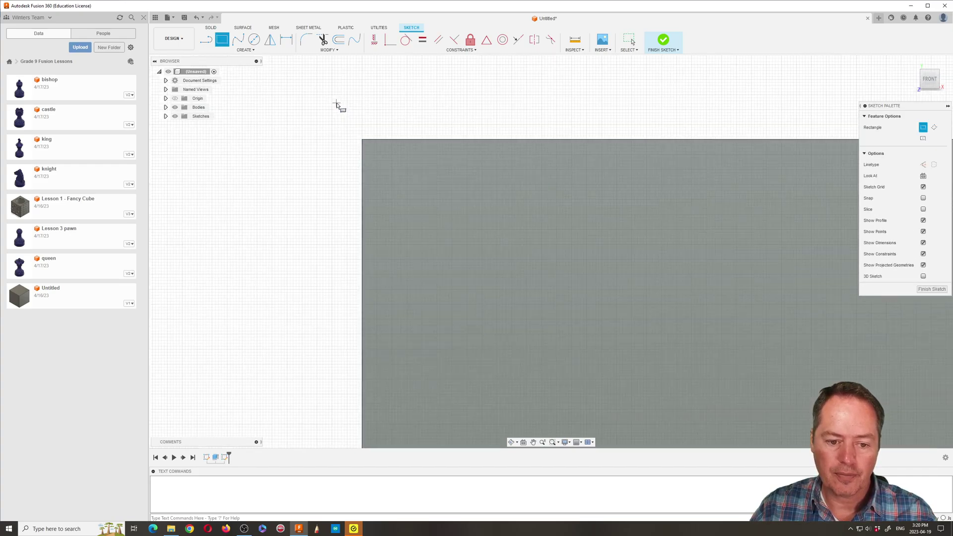
left_click(366, 145)
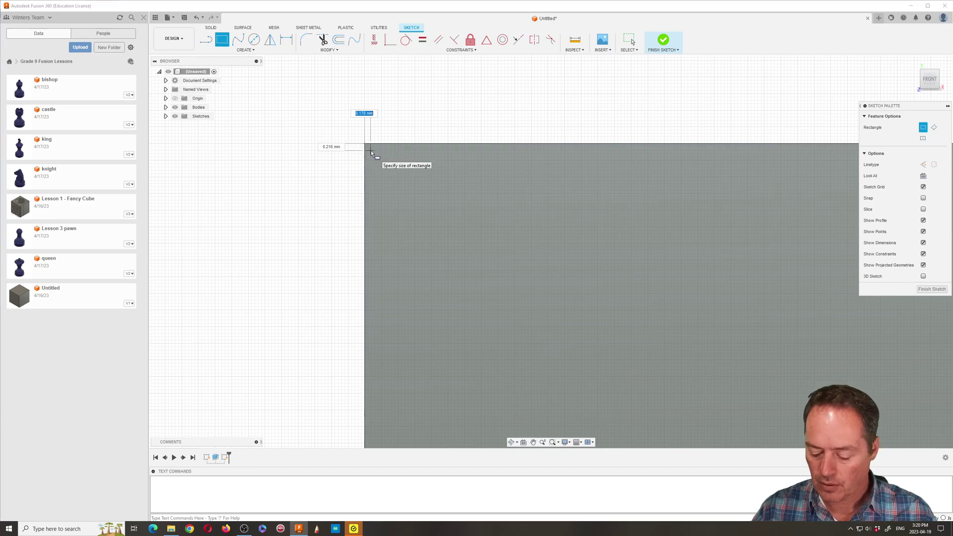
type("1")
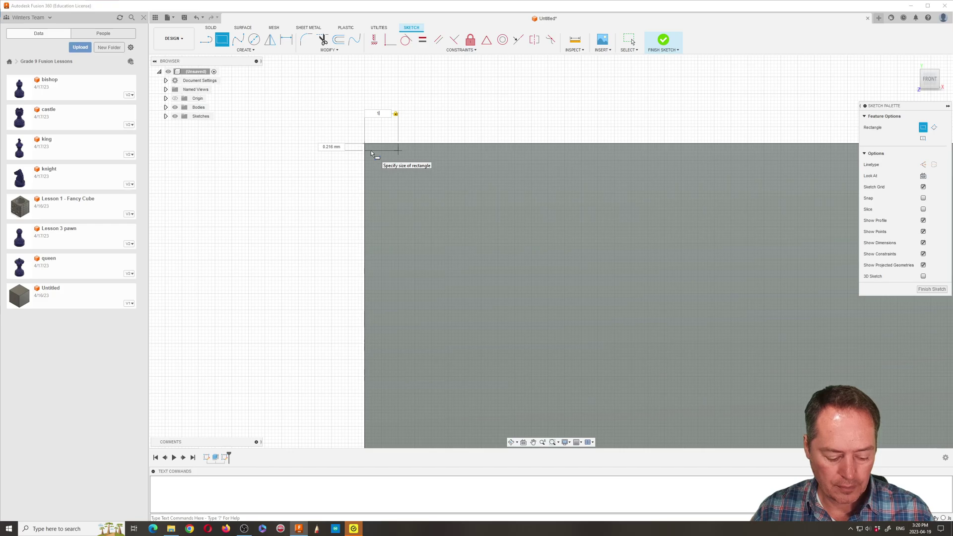
key("Tab")
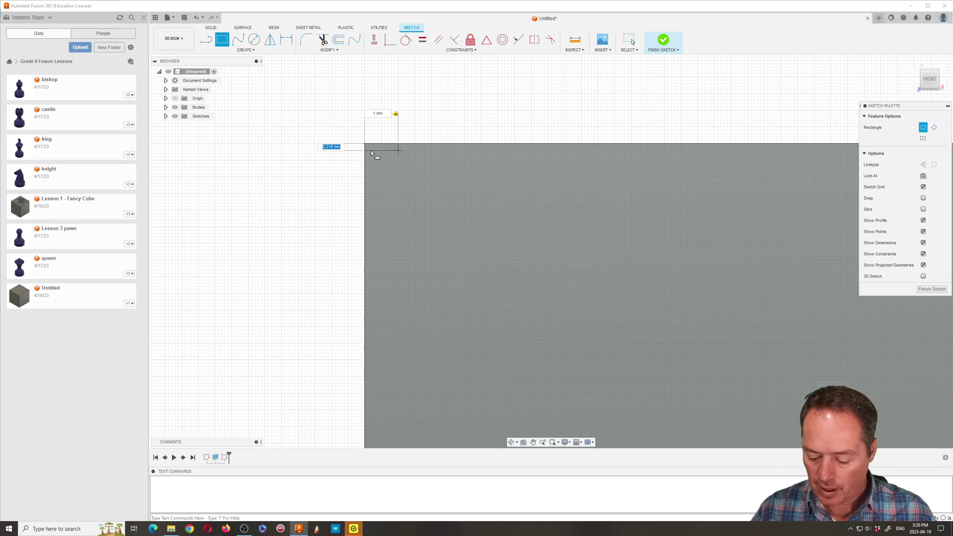
type("1")
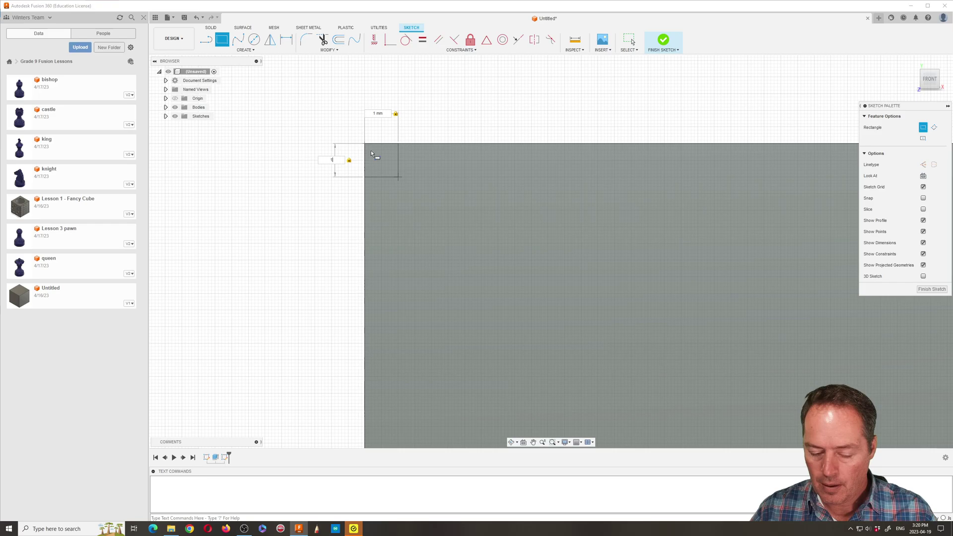
key("Return")
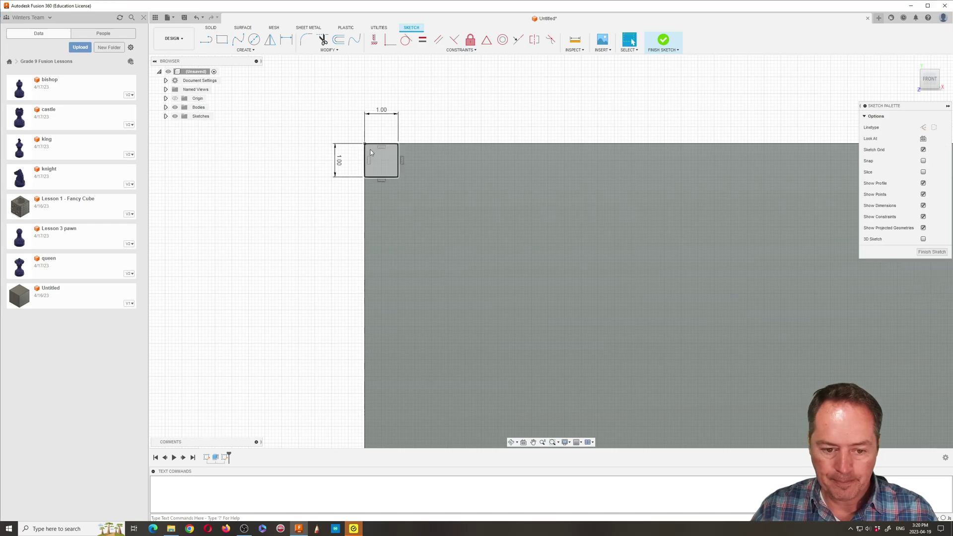
Convert the small square's right edge into a construction line.
left_click(398, 159)
key("x")
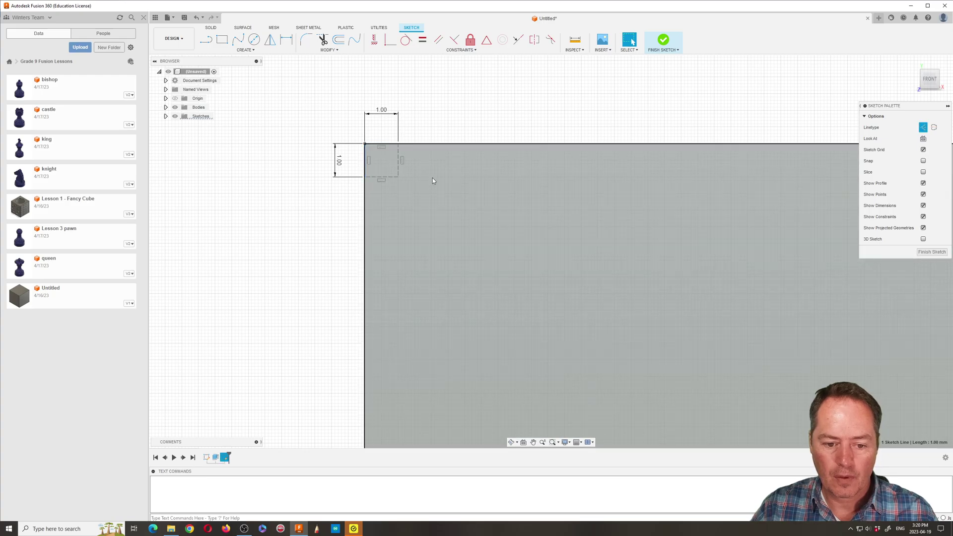
scroll(365, 167, "down", 5)
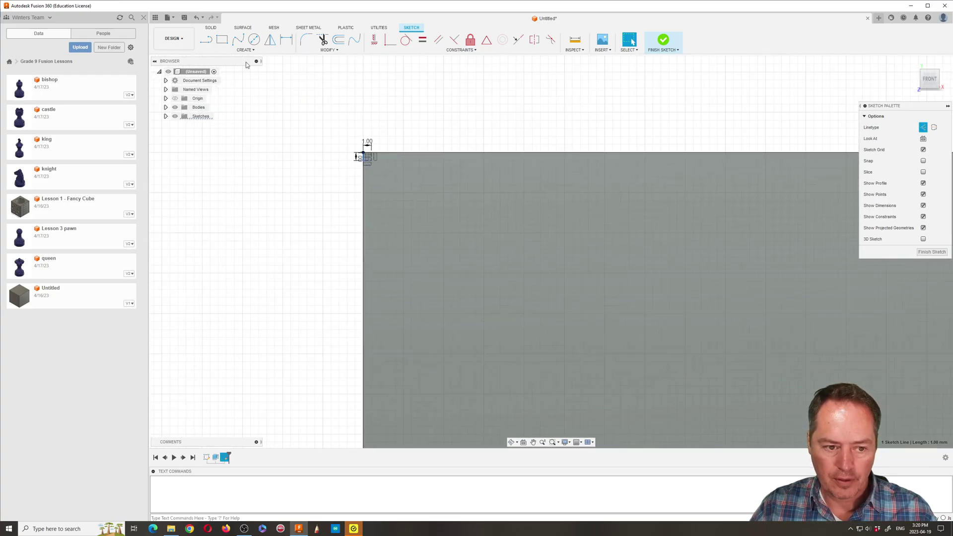
Draw a 38 × 38 mm square starting from the small square's corner.
key("r")
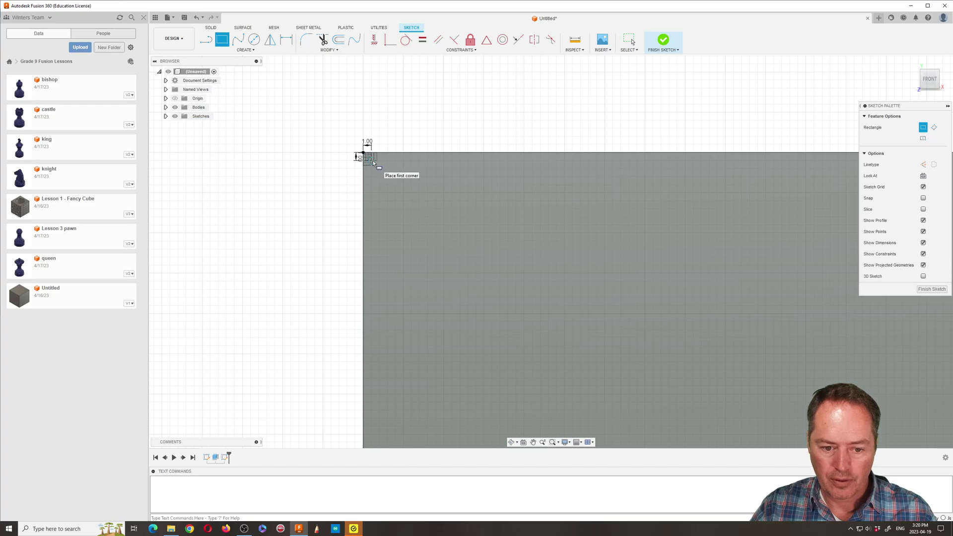
left_click(373, 160)
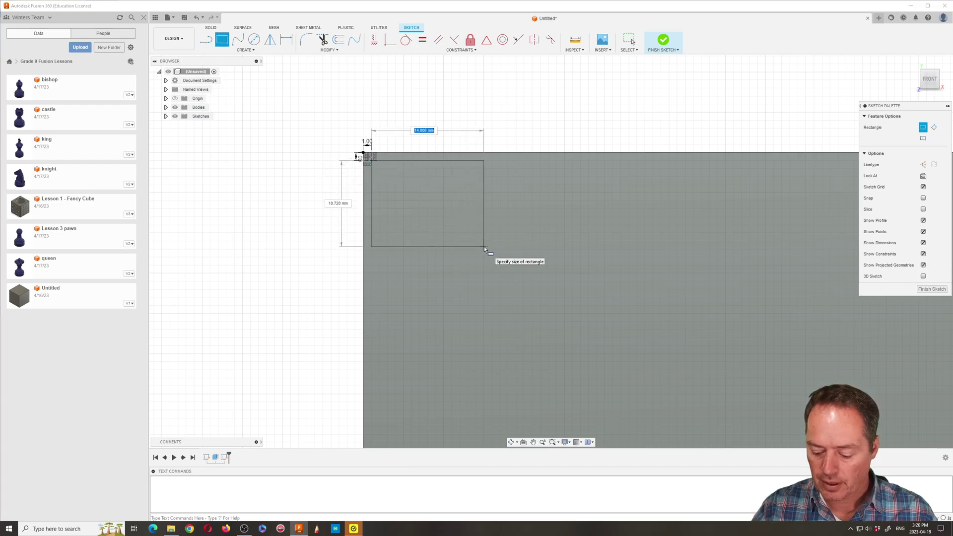
type("38")
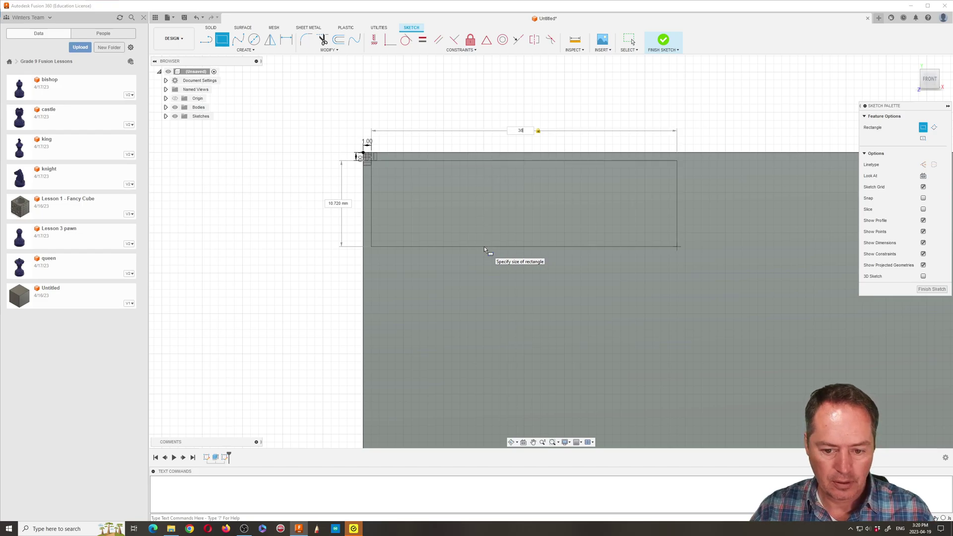
key("Tab")
type("38")
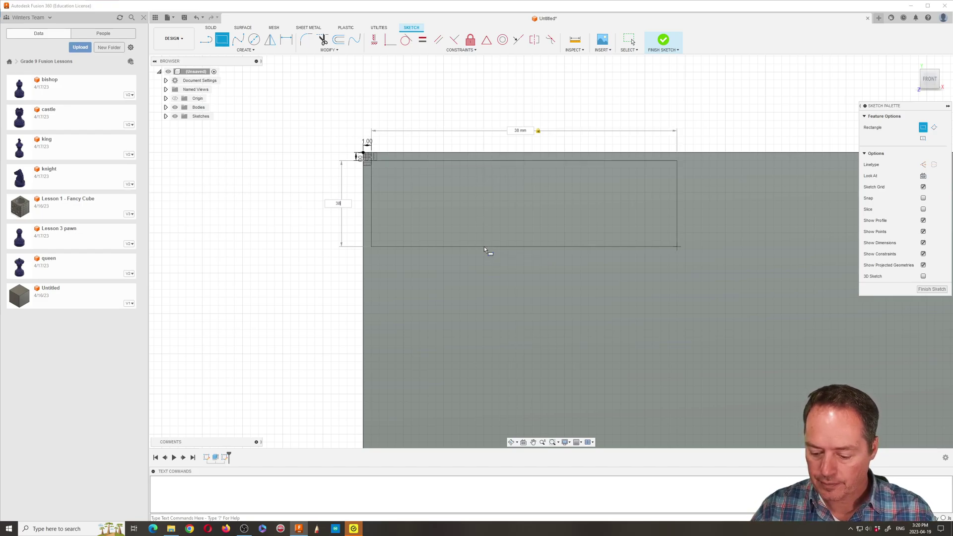
key("Return")
scroll(422, 215, "down", 10)
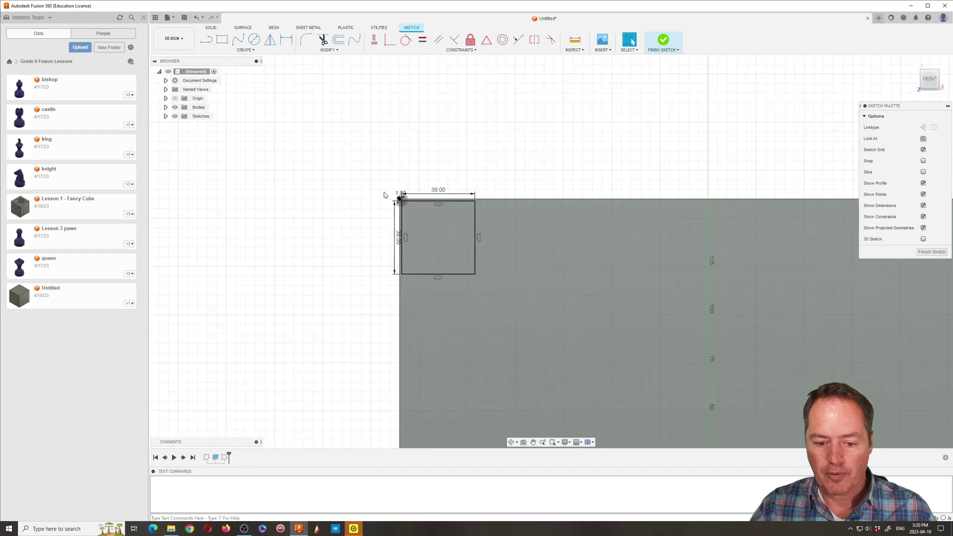
scroll(351, 180, "down", 3)
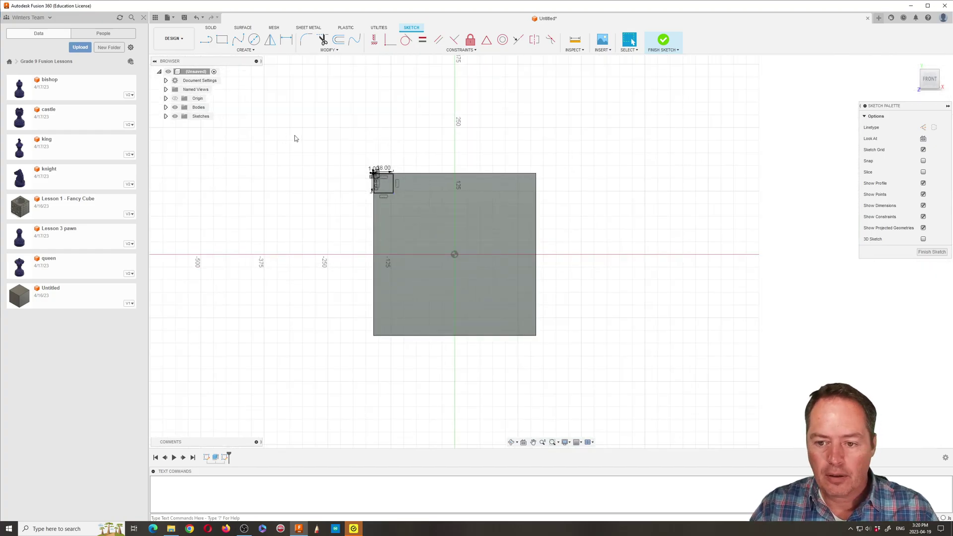
scroll(342, 208, "up", 3)
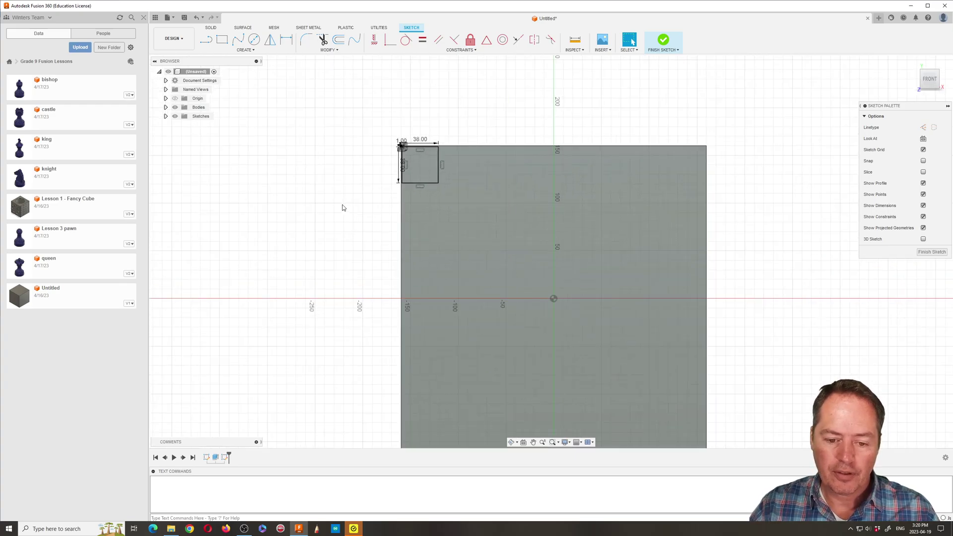
scroll(651, 328, "up", 1)
scroll(666, 334, "down", 1)
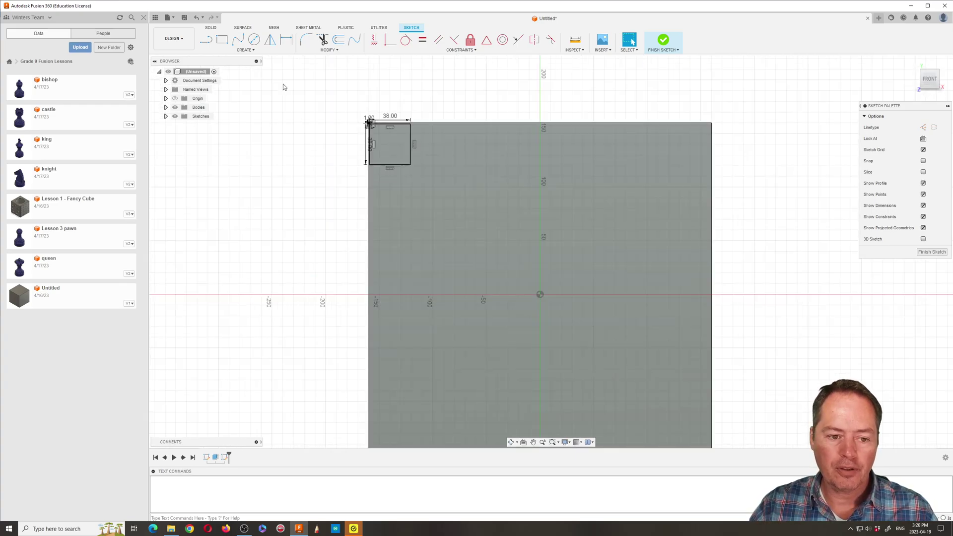
Rectangular-pattern the 38 mm square's four edges into 8 copies across the plate.
left_click(256, 50)
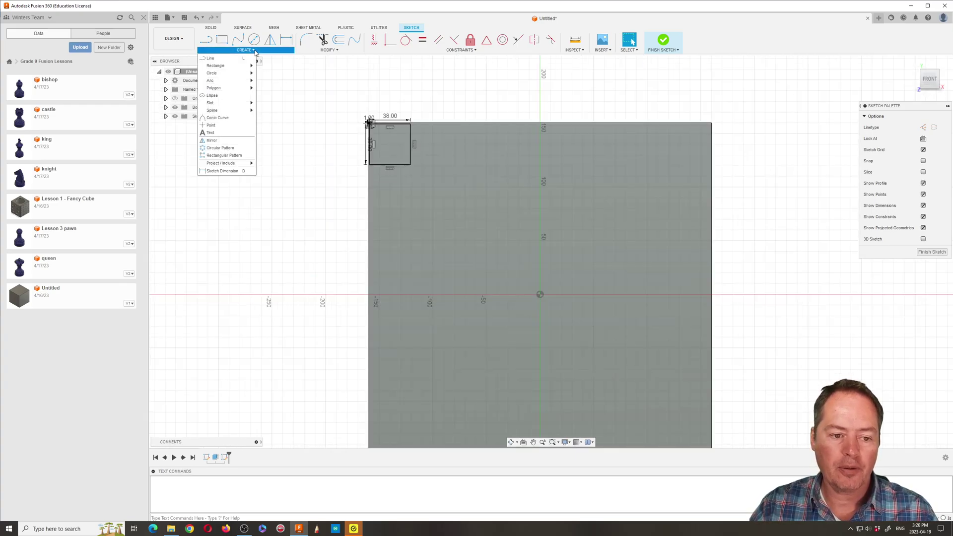
left_click(222, 157)
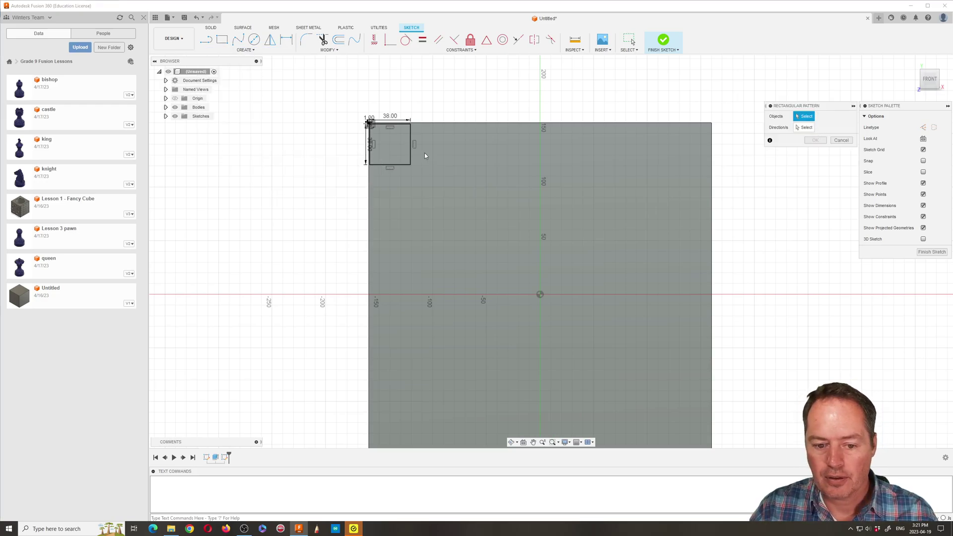
left_click(410, 153)
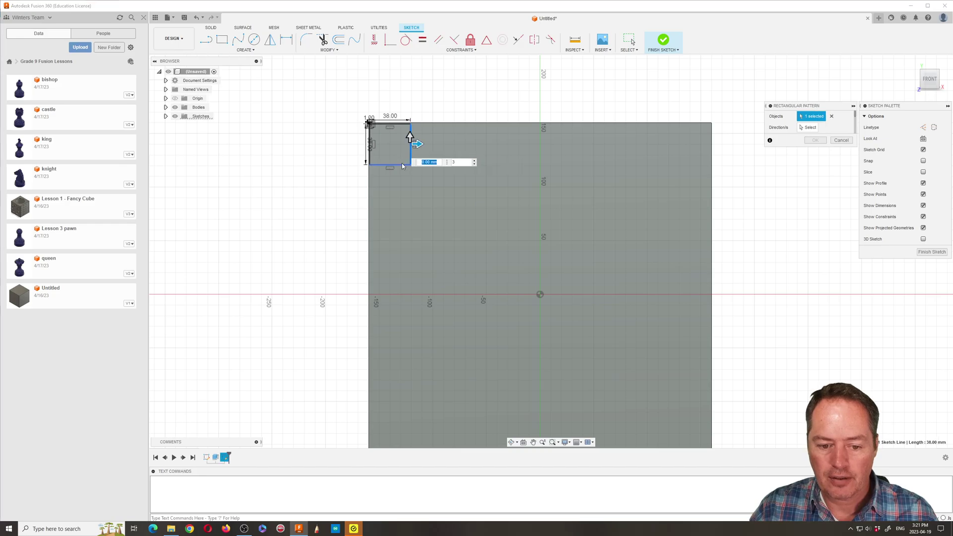
left_click(403, 164)
left_click(390, 130)
left_click(369, 142)
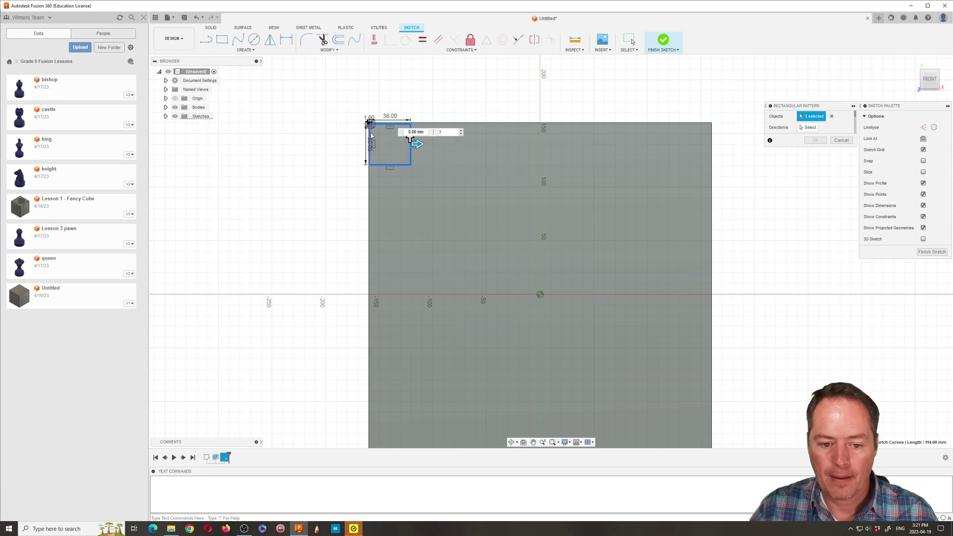
key("Tab")
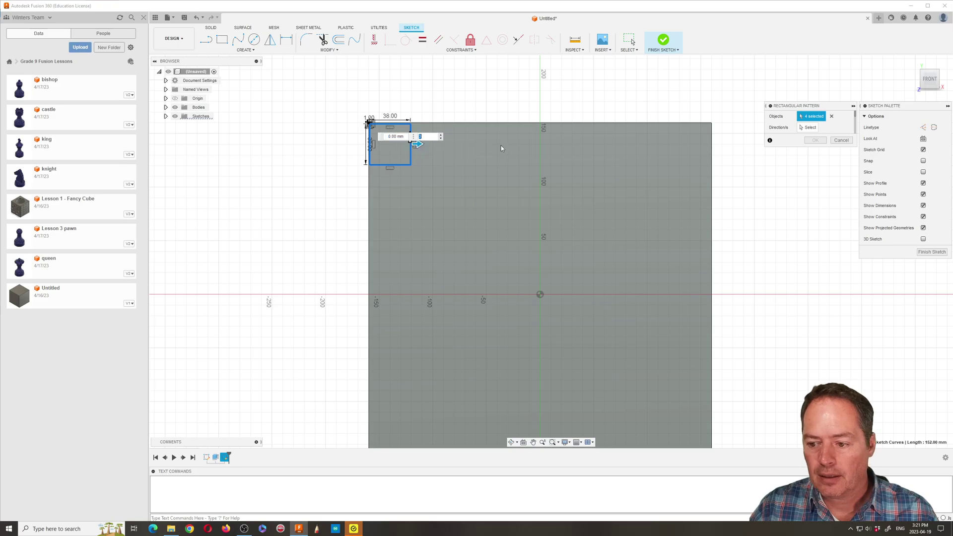
left_click_drag(420, 145, 718, 148)
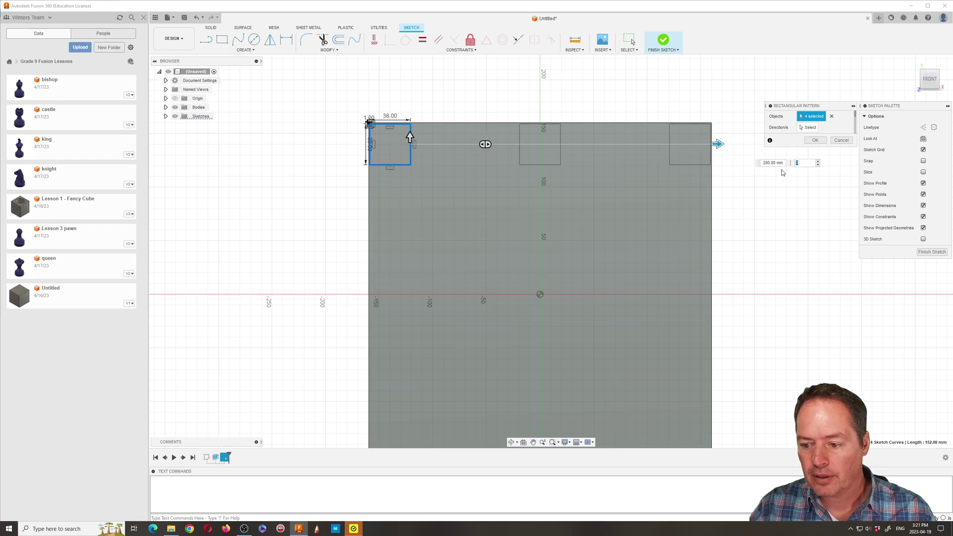
left_click(818, 162)
left_click(818, 162)
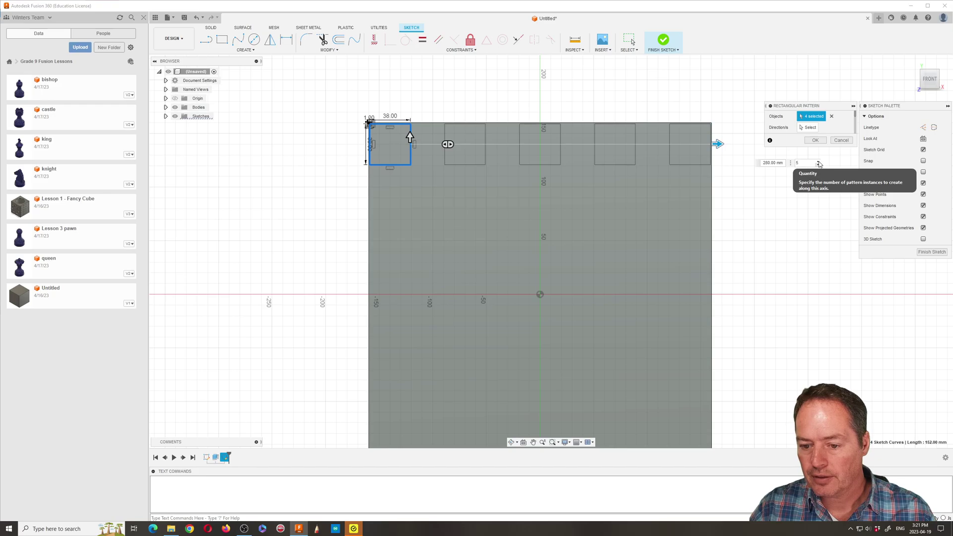
left_click(818, 162)
left_click(818, 162)
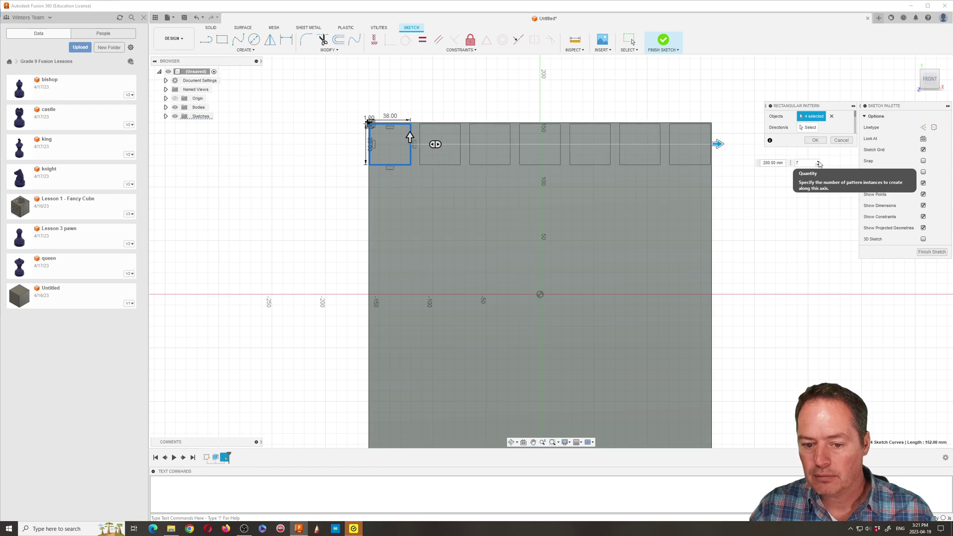
left_click(818, 162)
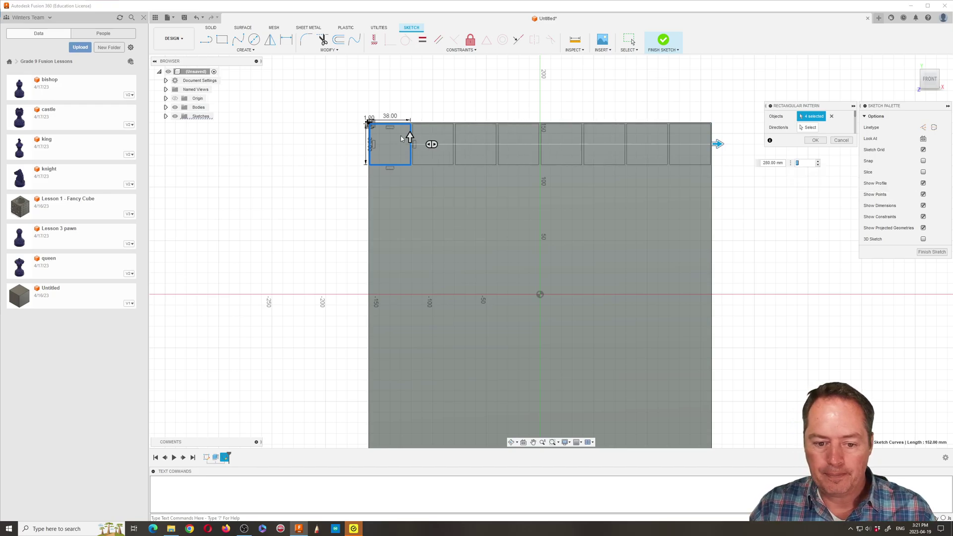
Extend the pattern downward to 8 rows and apply the 8 × 8 grid.
scroll(427, 100, "down", 2)
left_click_drag(413, 128, 416, 377)
key("Tab")
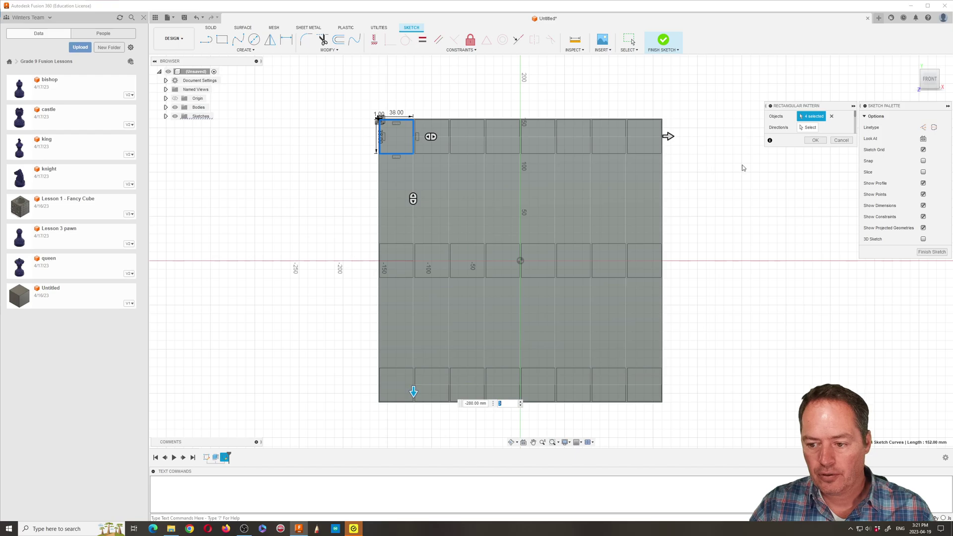
left_click(520, 402)
left_click(520, 403)
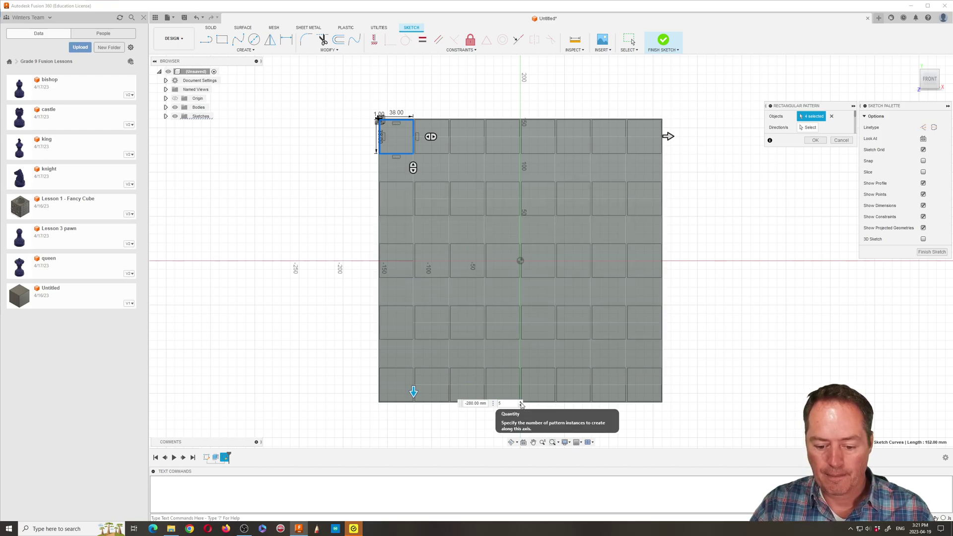
left_click(521, 402)
left_click(521, 402)
left_click(521, 402)
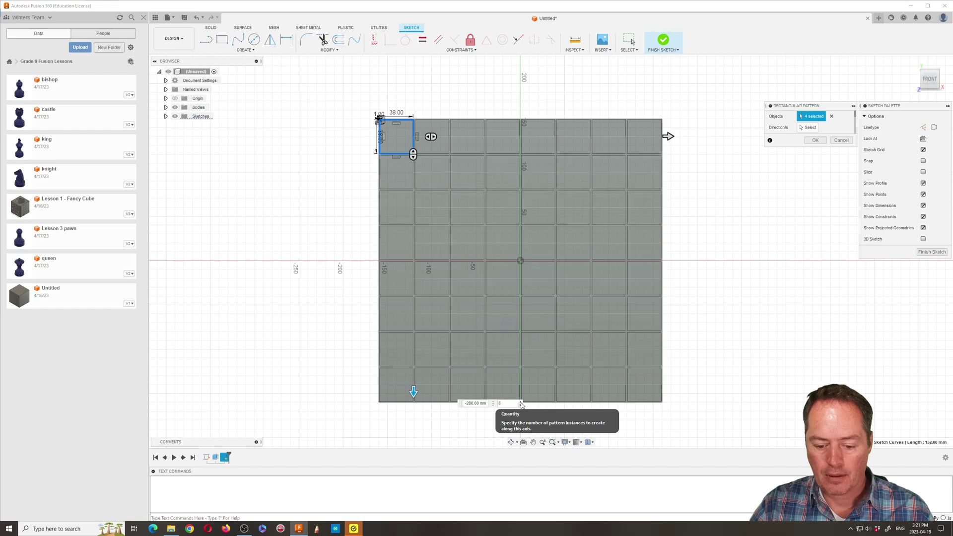
left_click(520, 402)
left_click(521, 405)
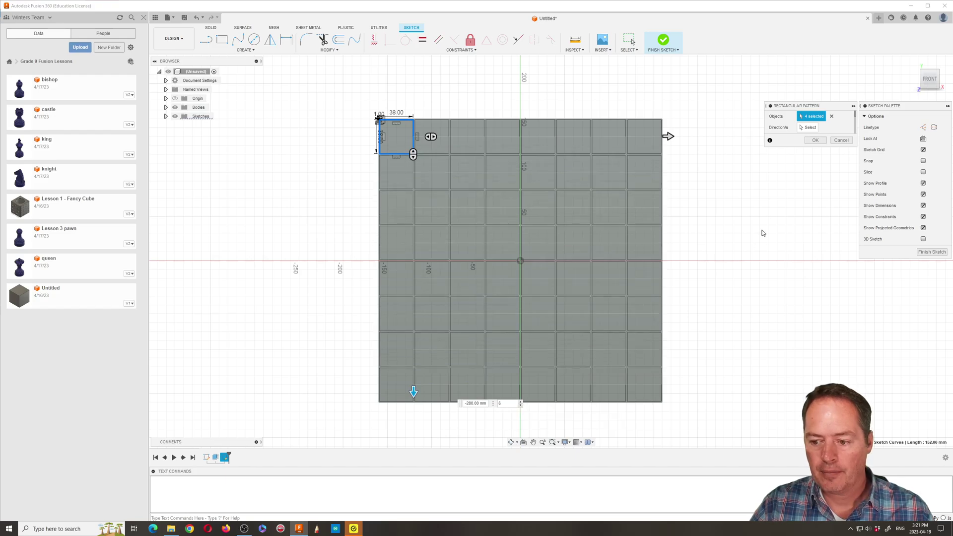
left_click(815, 141)
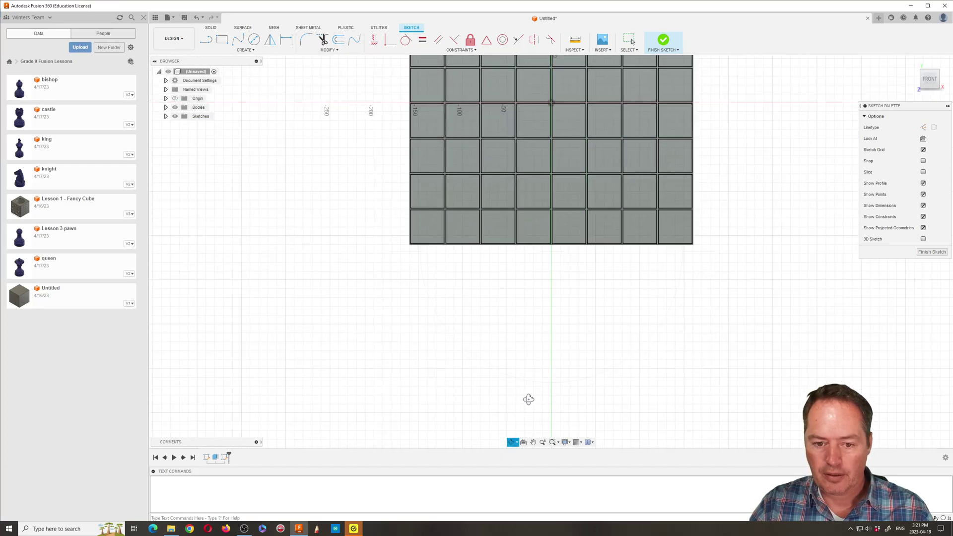
Return to the home view and finish the grid sketch.
scroll(523, 326, "down", 4)
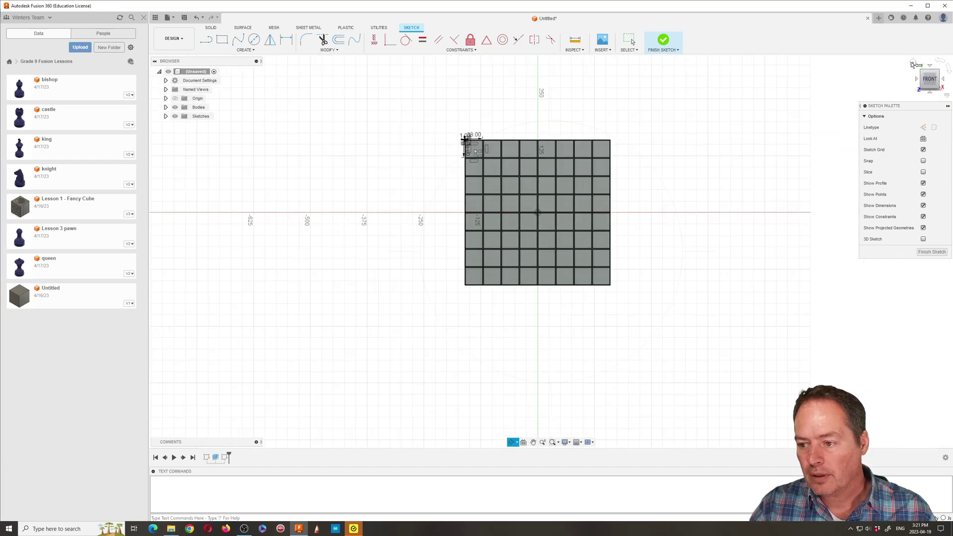
key("Escape")
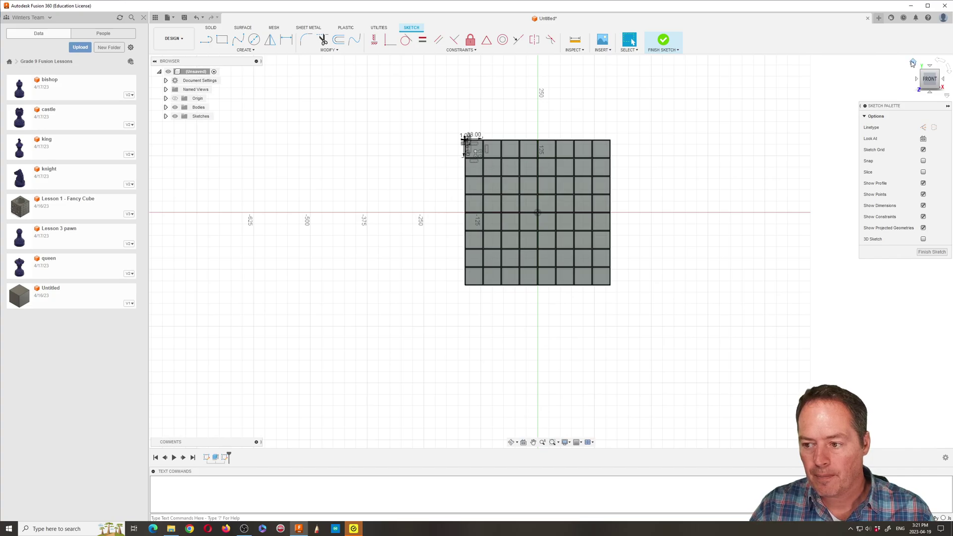
left_click(913, 63)
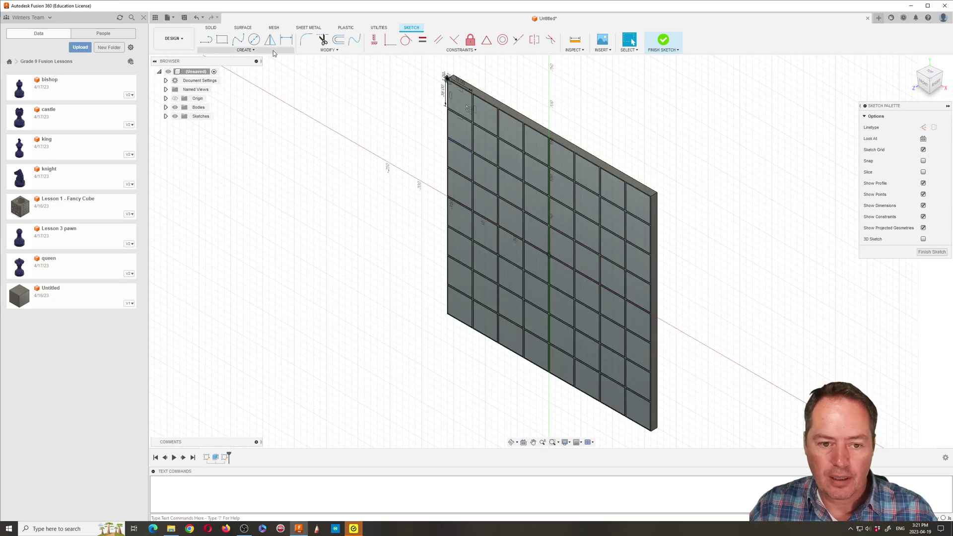
left_click(663, 41)
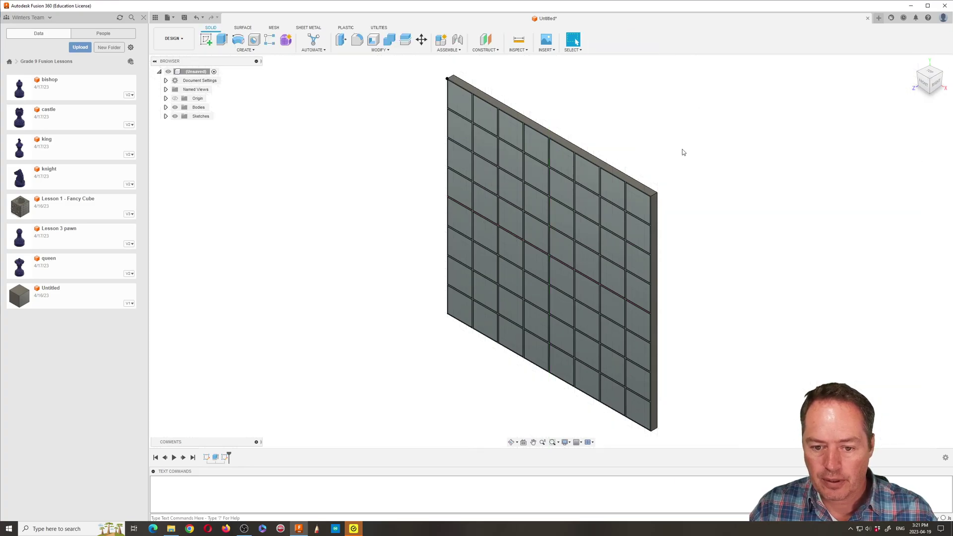
Extrude the grid-line profile -2 mm as a cut into the plate.
left_click(222, 39)
scroll(698, 263, "up", 3)
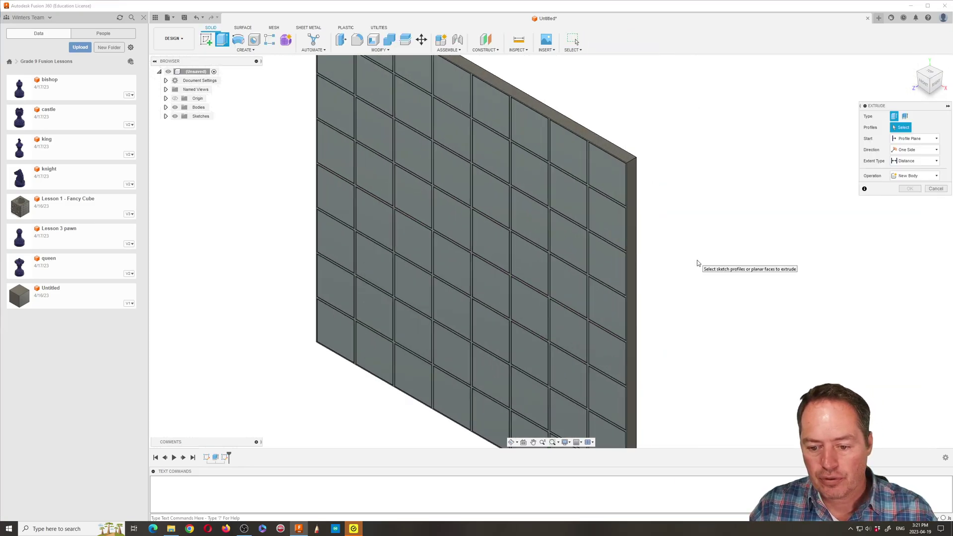
scroll(557, 73, "up", 5)
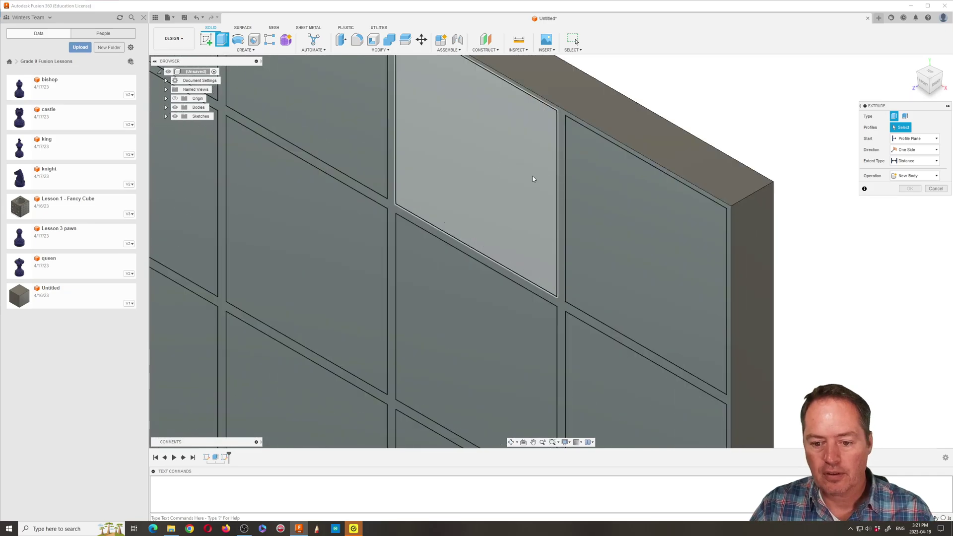
left_click(559, 307)
scroll(571, 263, "down", 5)
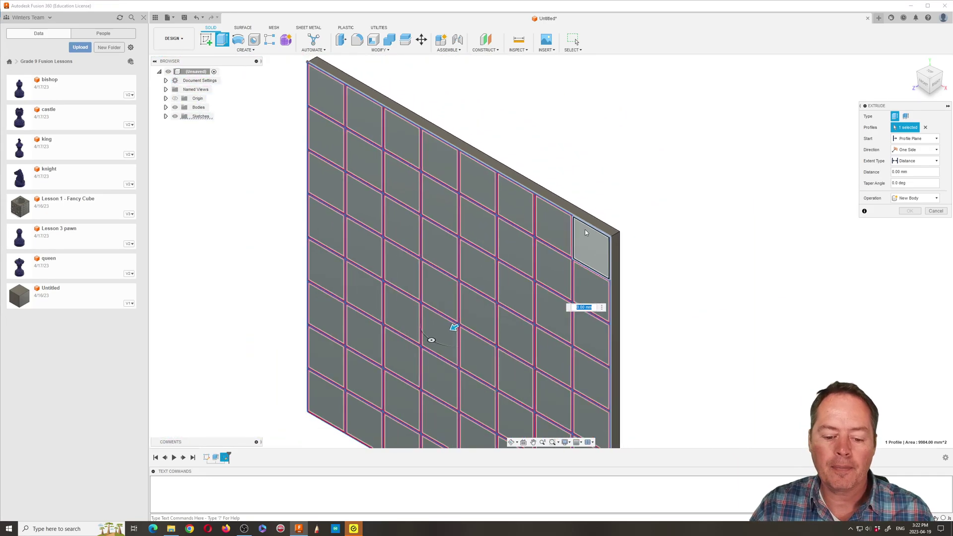
scroll(585, 232, "down", 2)
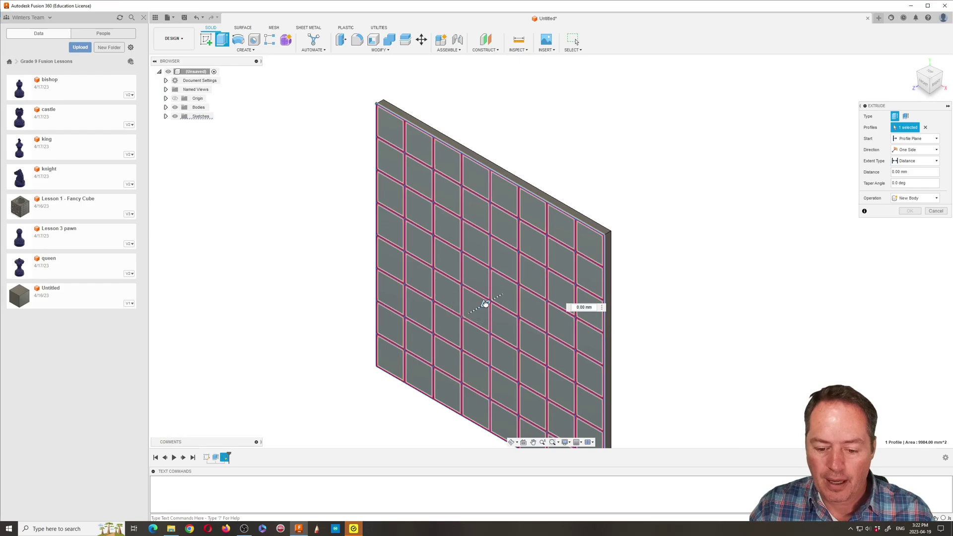
left_click_drag(486, 303, 500, 294)
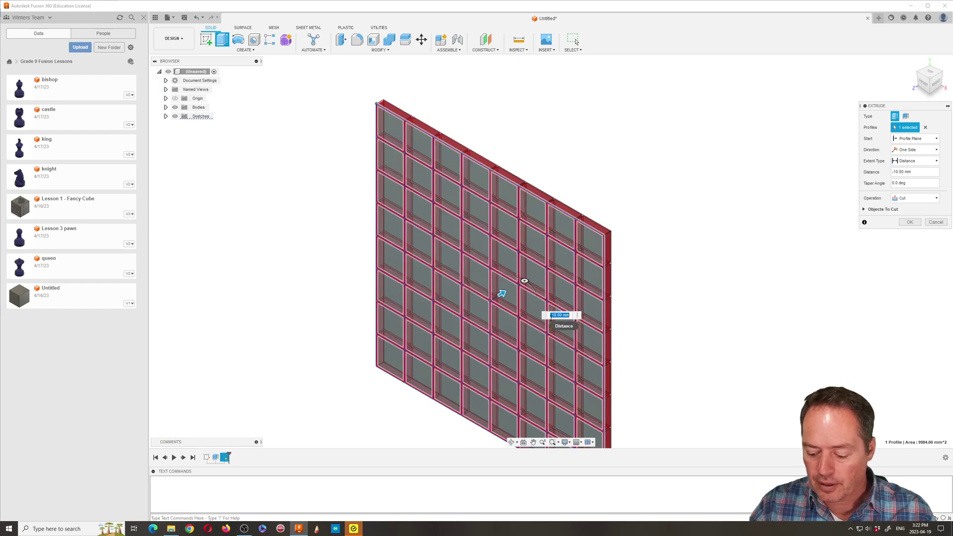
type("-2")
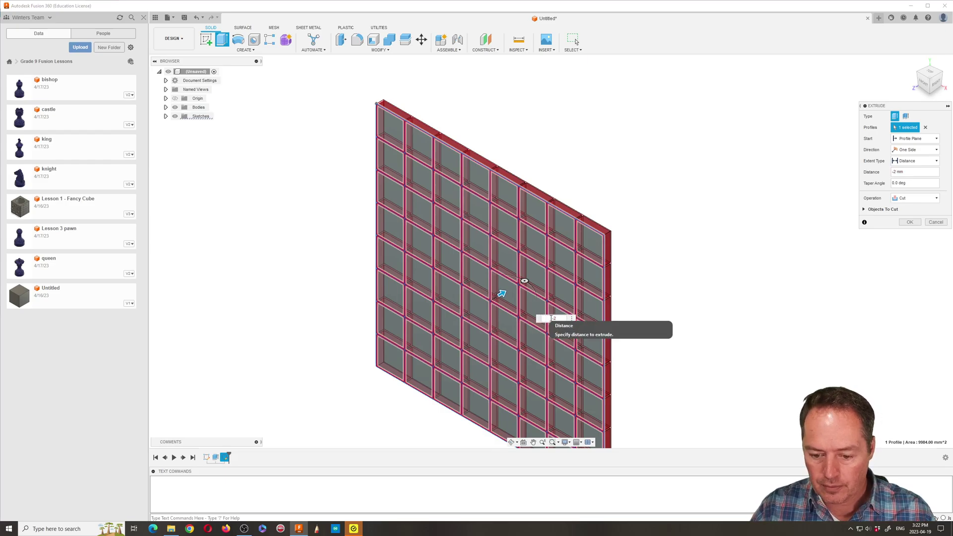
key("Return")
scroll(476, 253, "down", 2)
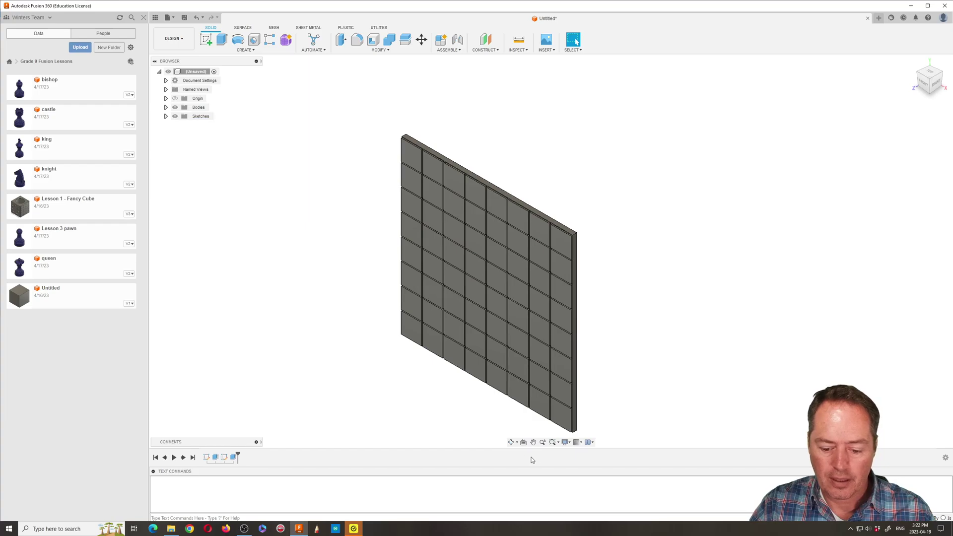
Select Body1 and open the Appearance panel, moving it into view.
left_click(511, 441)
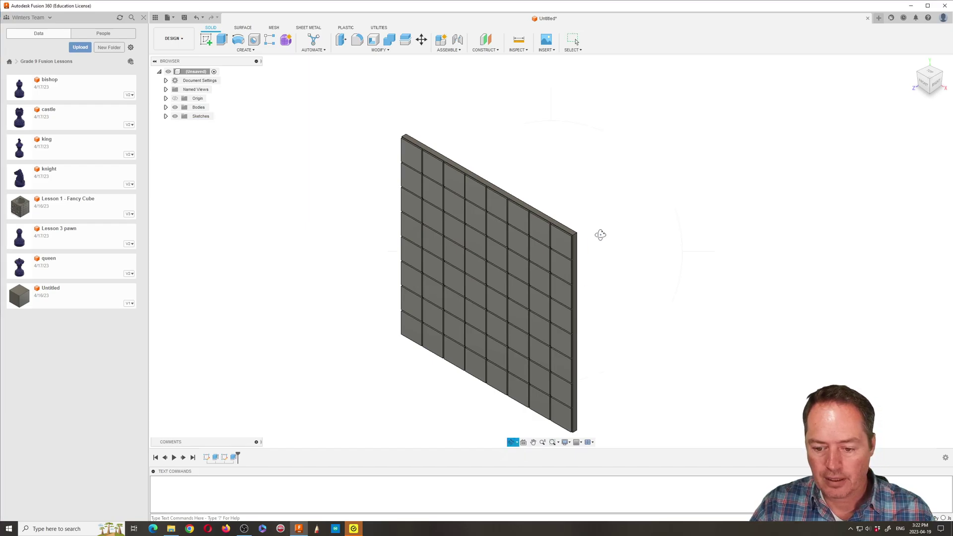
left_click_drag(600, 234, 616, 222)
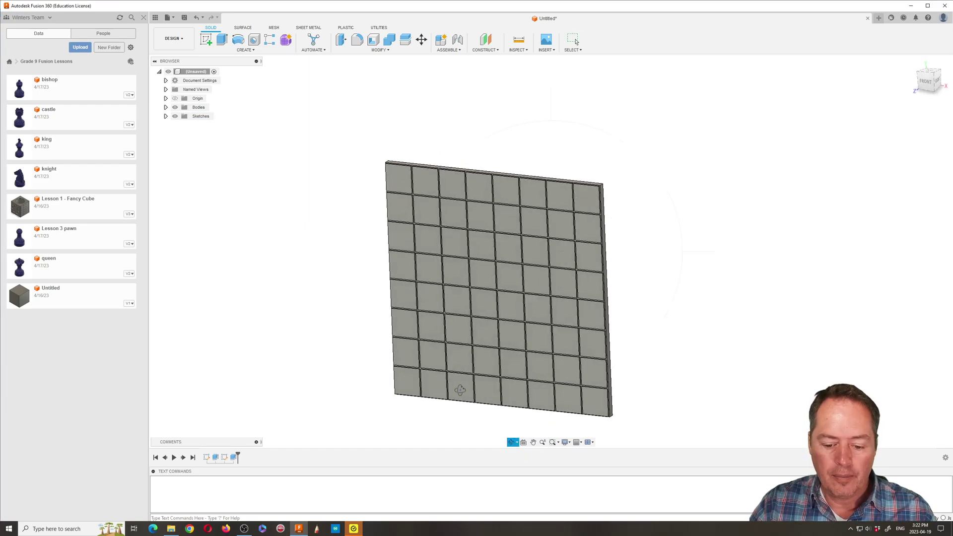
scroll(458, 418, "up", 1)
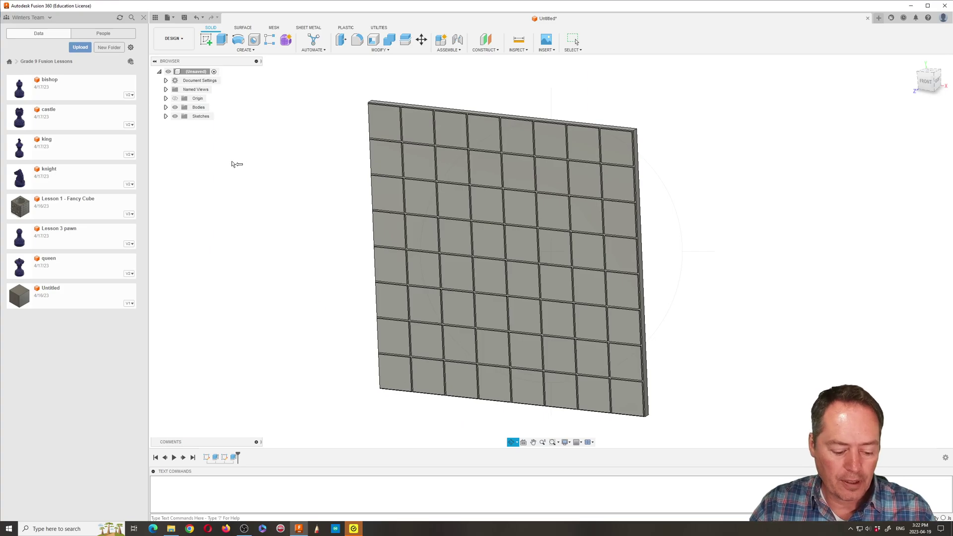
key("Escape")
left_click(166, 107)
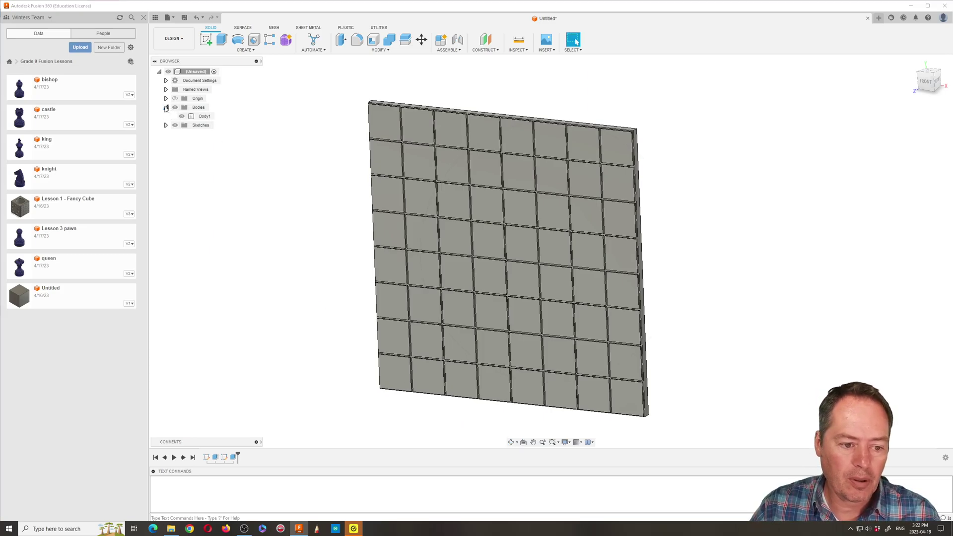
right_click(202, 117)
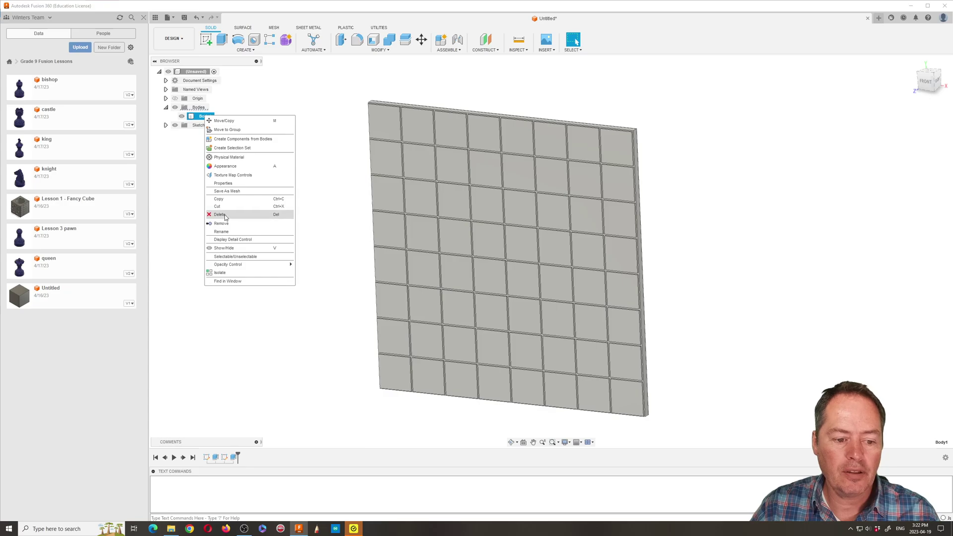
left_click(230, 167)
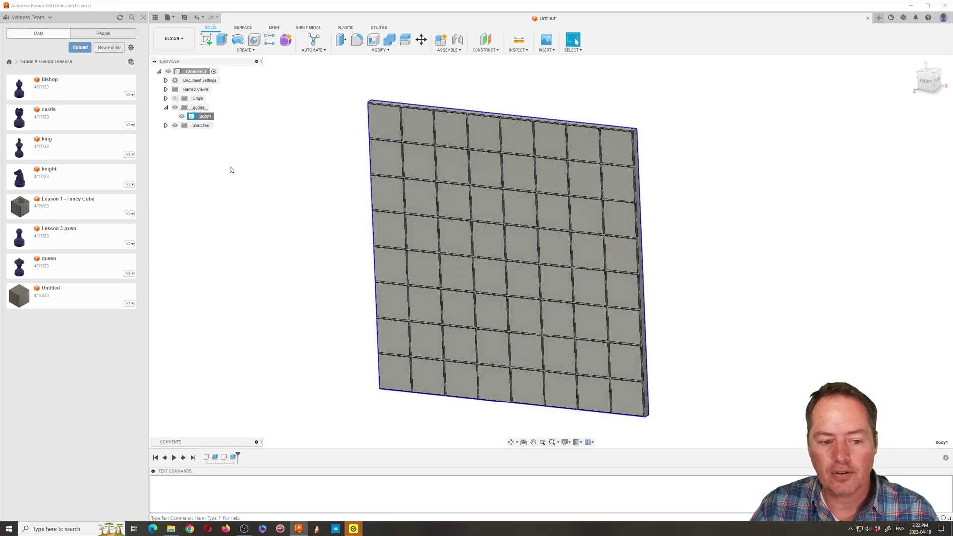
key("a")
left_click_drag(875, 107, 742, 102)
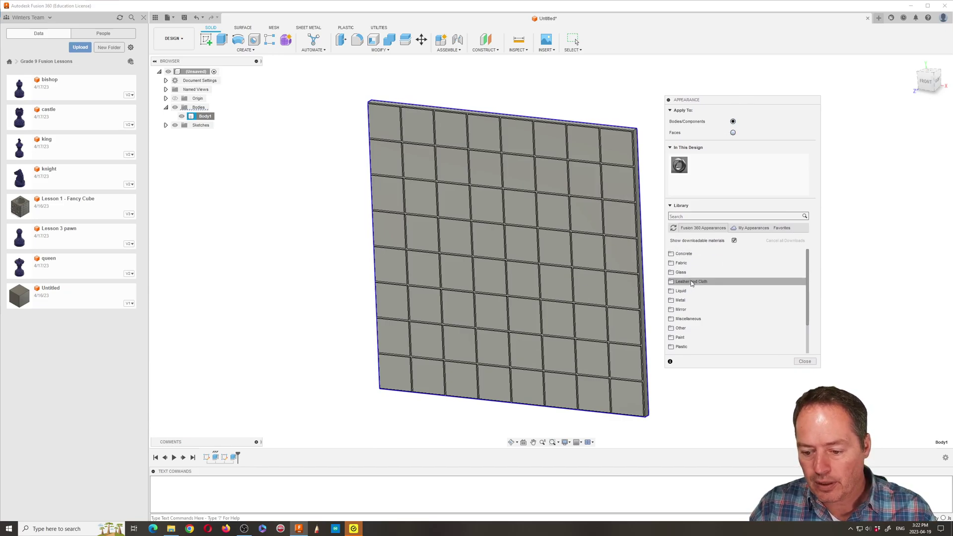
Paint the whole board with Paint > Glossy green enamel.
left_click(672, 338)
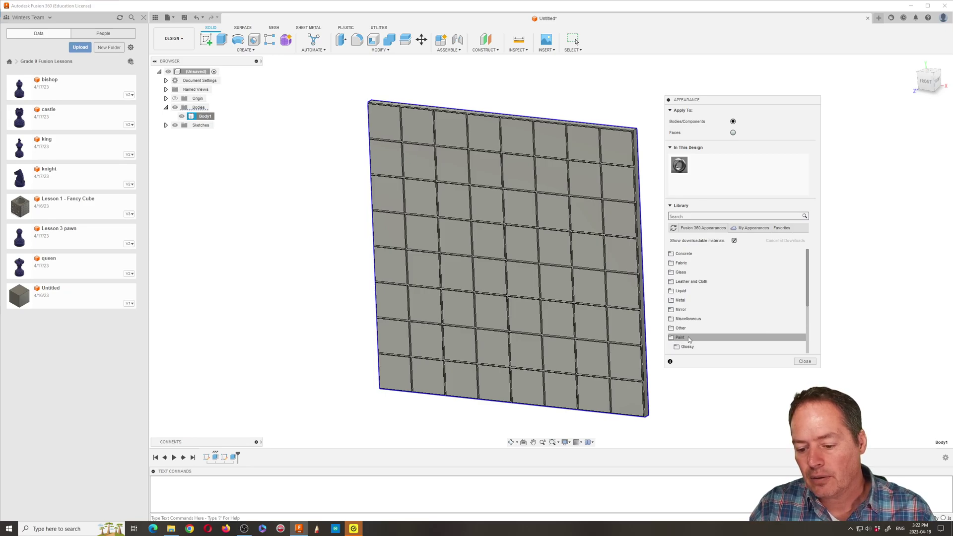
scroll(705, 293, "down", 3)
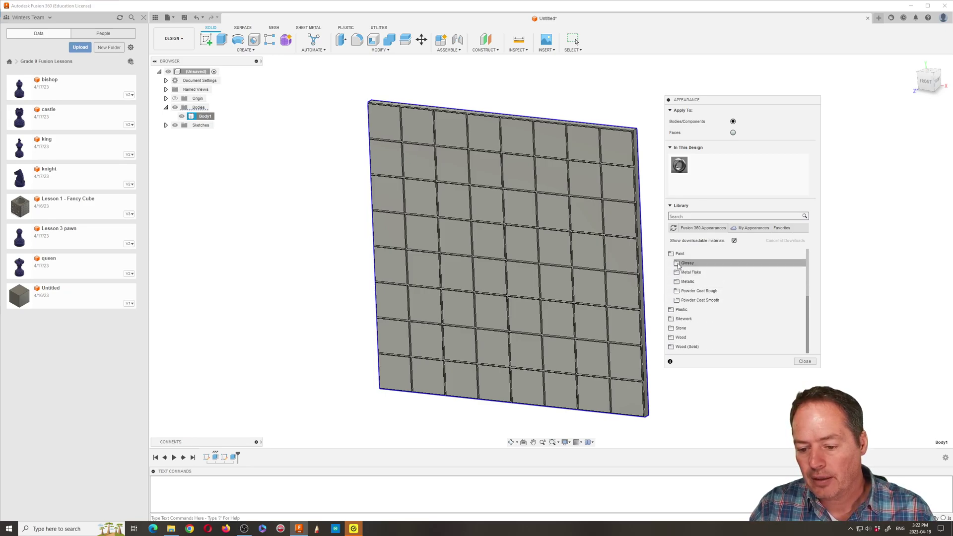
left_click(678, 263)
left_click_drag(688, 336, 593, 282)
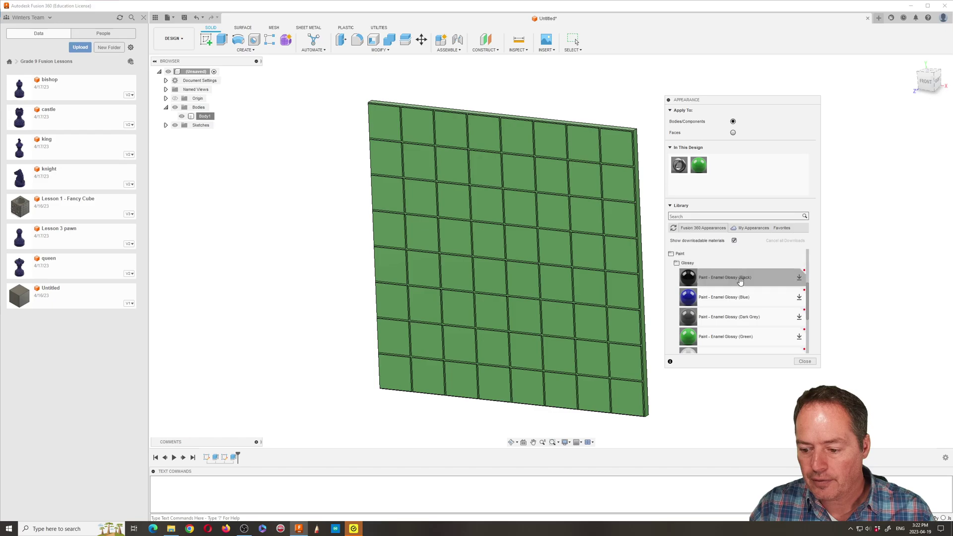
Add glossy red enamel to the design's appearances.
scroll(745, 287, "up", 3)
scroll(745, 289, "down", 3)
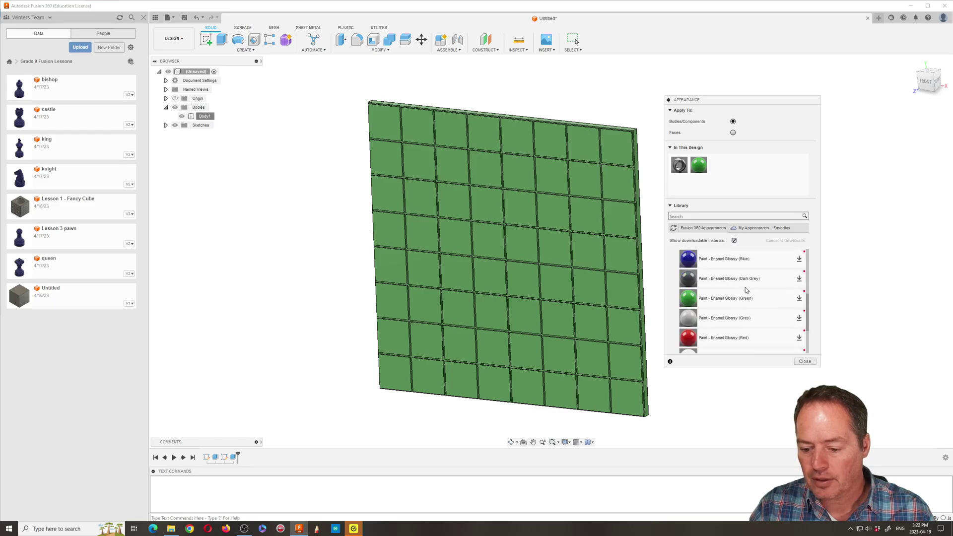
left_click_drag(693, 336, 728, 171)
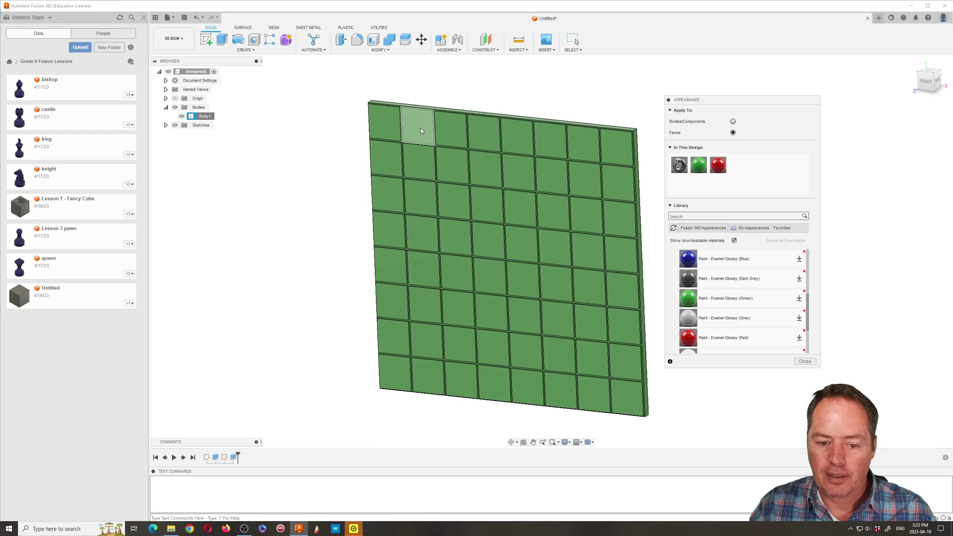
Paint alternating squares of the top two rows glossy red.
left_click(421, 129)
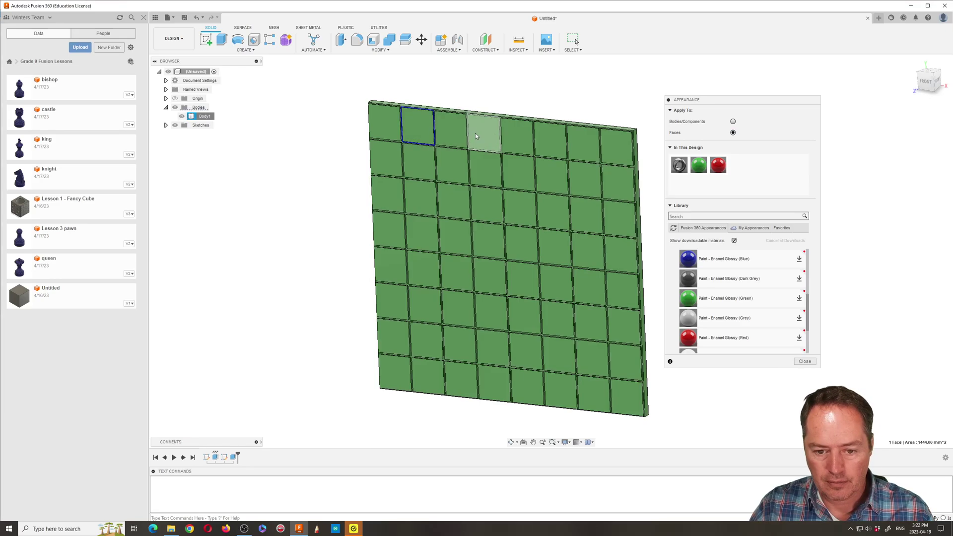
left_click(479, 132)
left_click(548, 135)
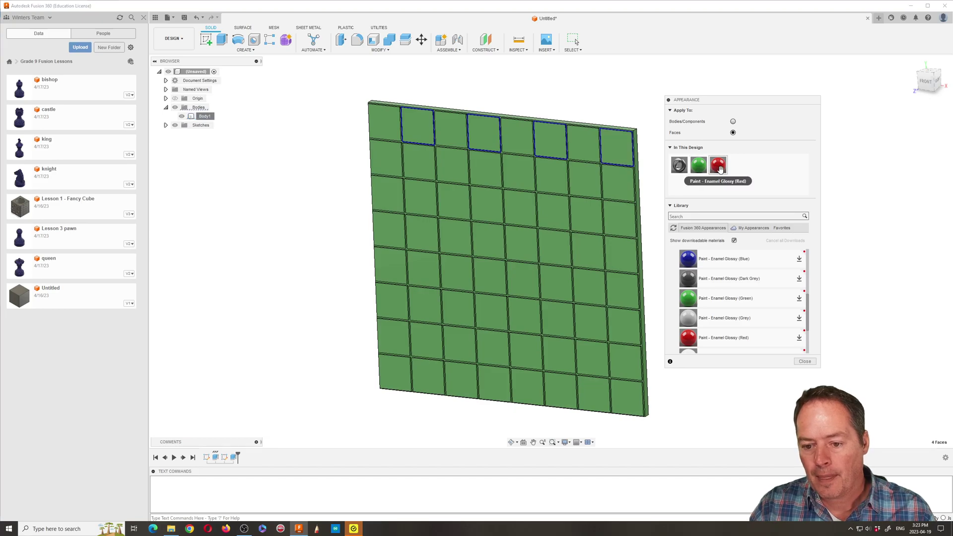
left_click_drag(718, 165, 618, 149)
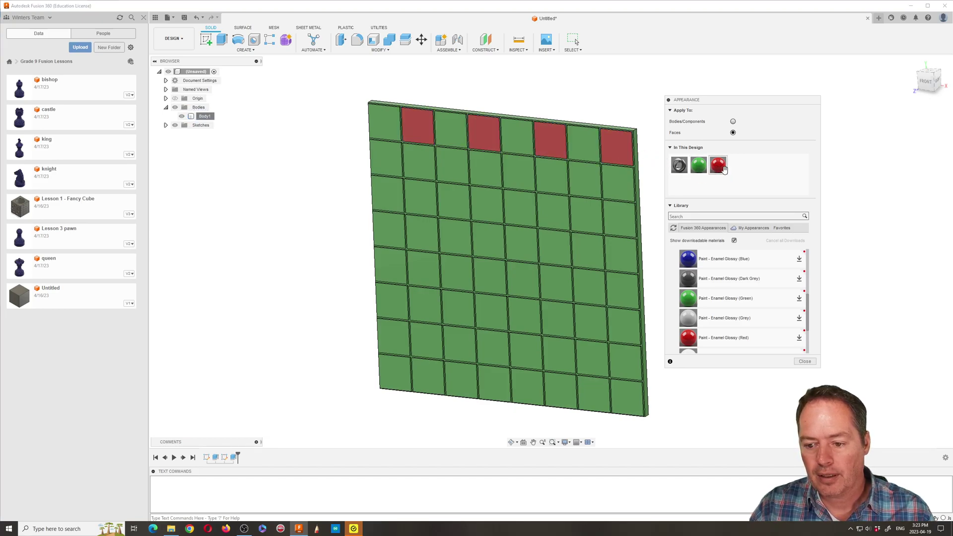
left_click(390, 160)
left_click(451, 165, "ctrl")
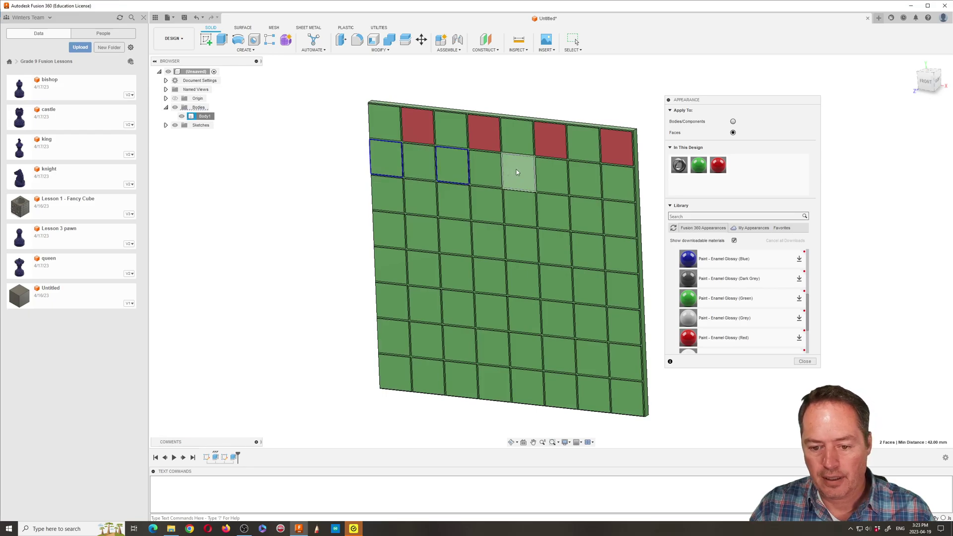
left_click(516, 172, "ctrl")
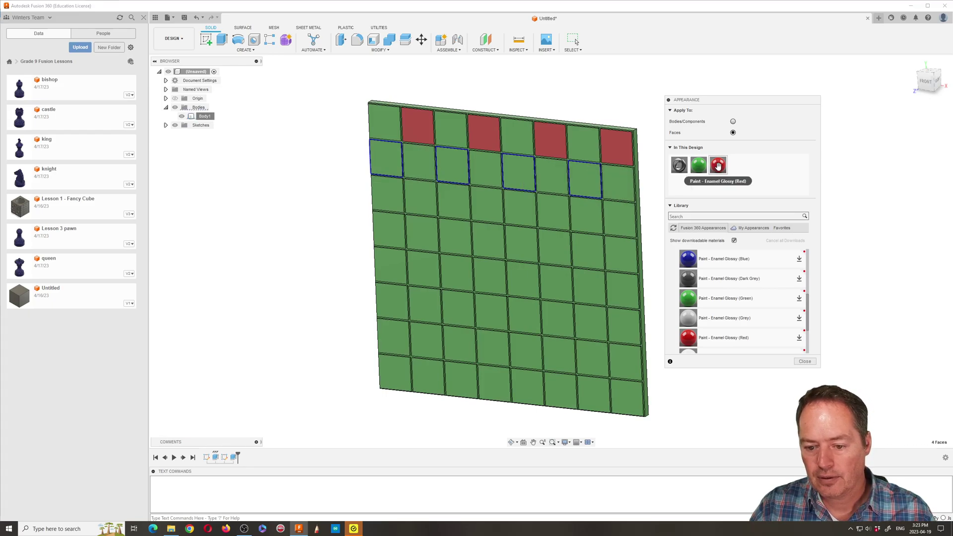
left_click_drag(717, 165, 594, 187)
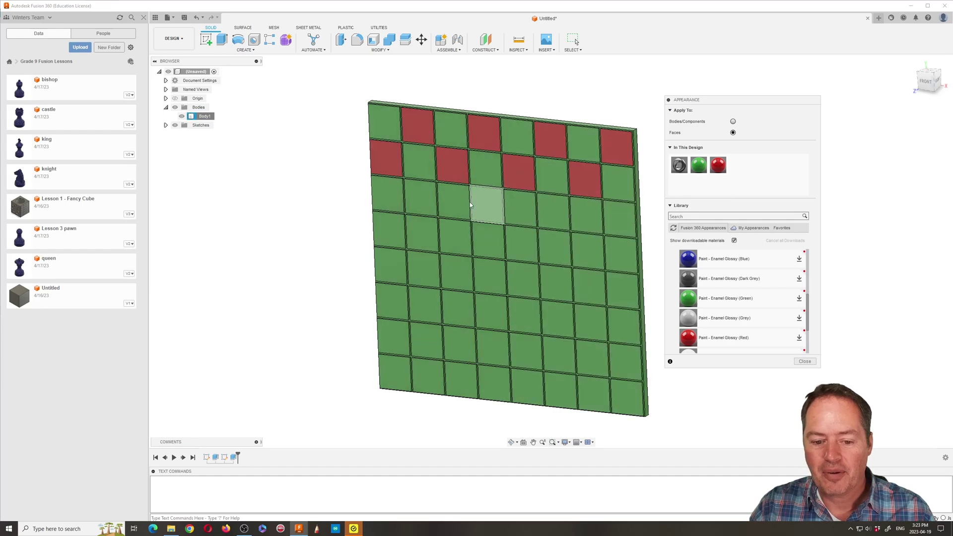
Paint alternating squares of rows 3 and 4 glossy red.
left_click(422, 198)
left_click(486, 204, "ctrl")
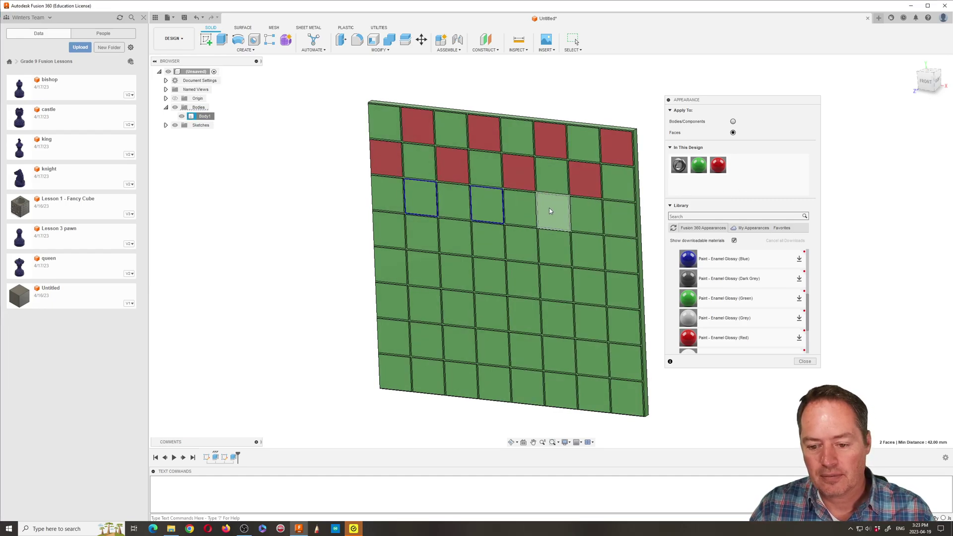
left_click(619, 218, "ctrl")
left_click_drag(718, 165, 620, 221)
left_click_drag(717, 164, 553, 214)
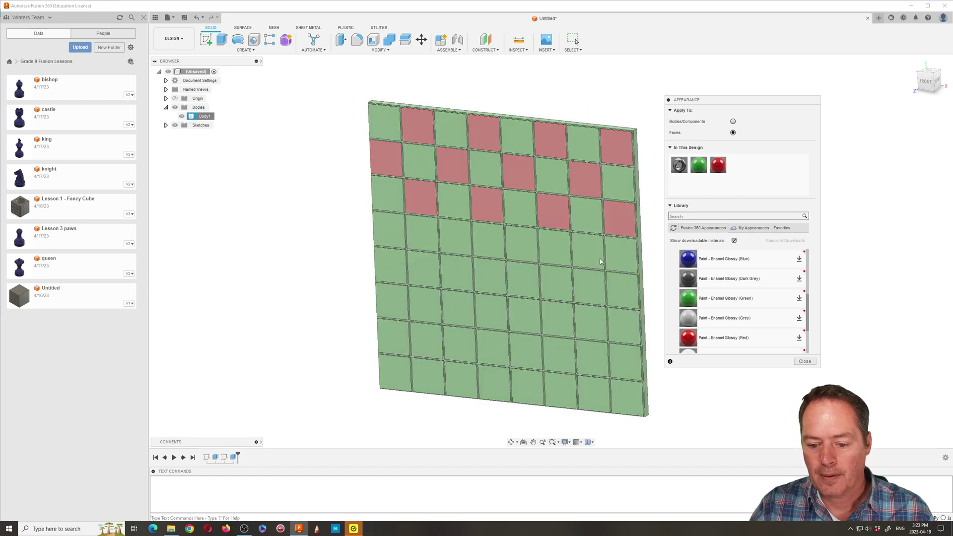
left_click(592, 254)
left_click(452, 236, "ctrl")
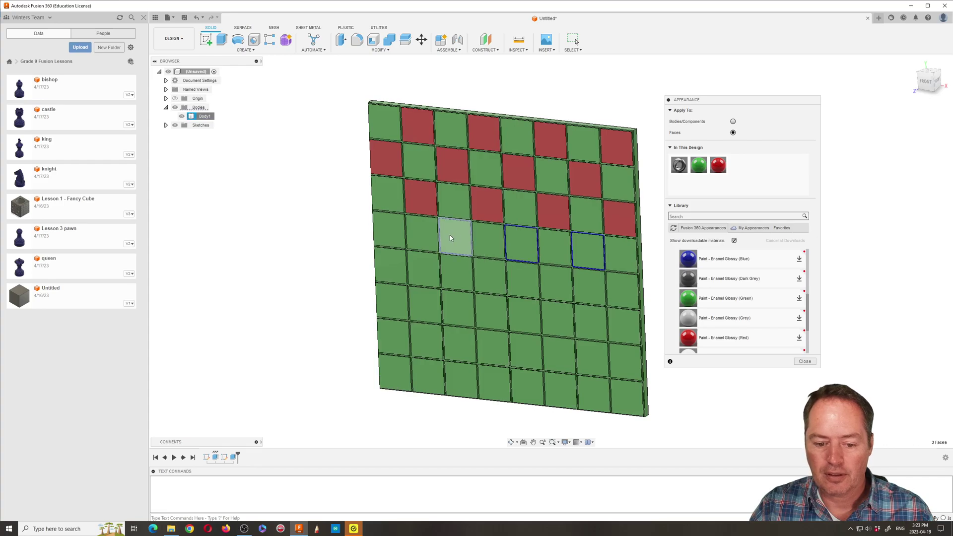
left_click(395, 231, "ctrl")
left_click_drag(718, 165, 570, 251)
Paint alternating squares of rows 5 and 6 glossy red.
left_click(425, 281)
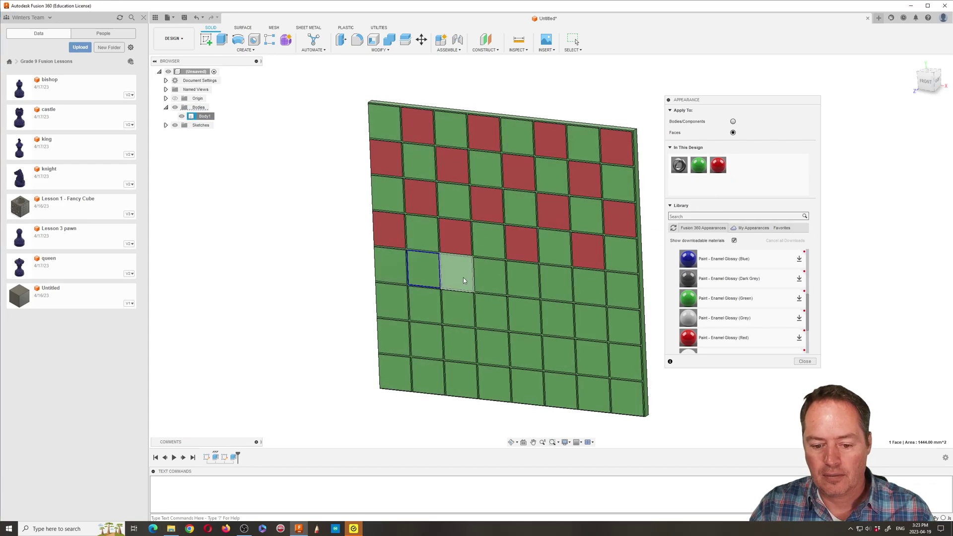
left_click(488, 278, "ctrl")
left_click(559, 286, "ctrl")
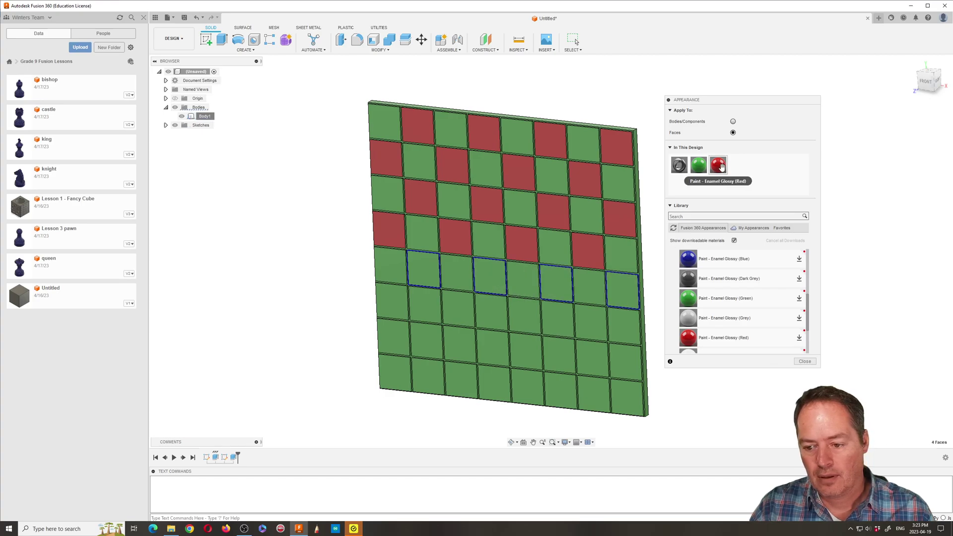
left_click_drag(718, 165, 442, 278)
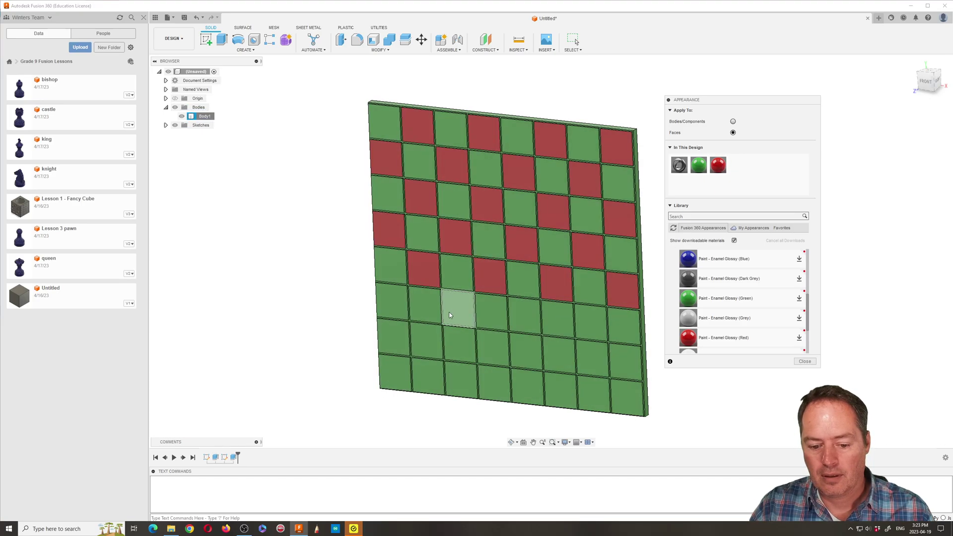
left_click(392, 304)
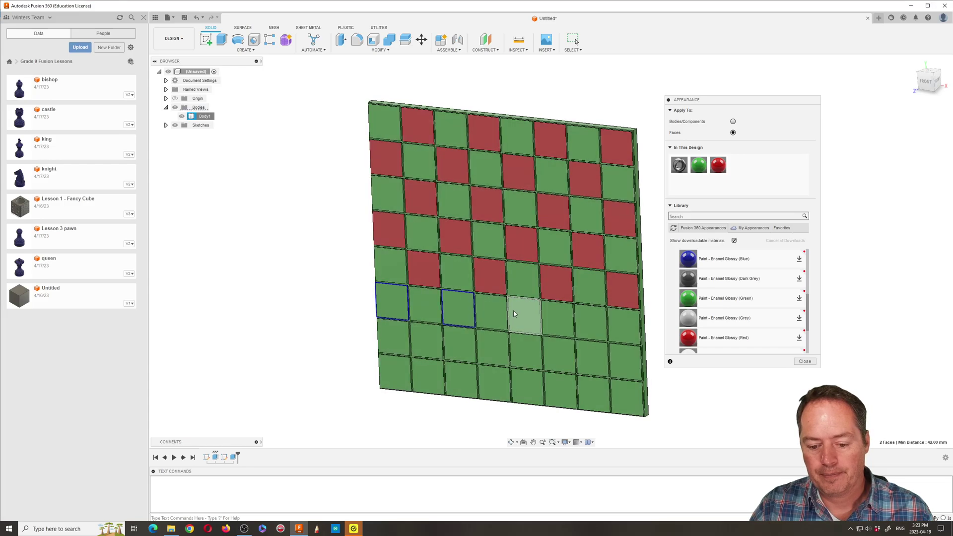
left_click(584, 323)
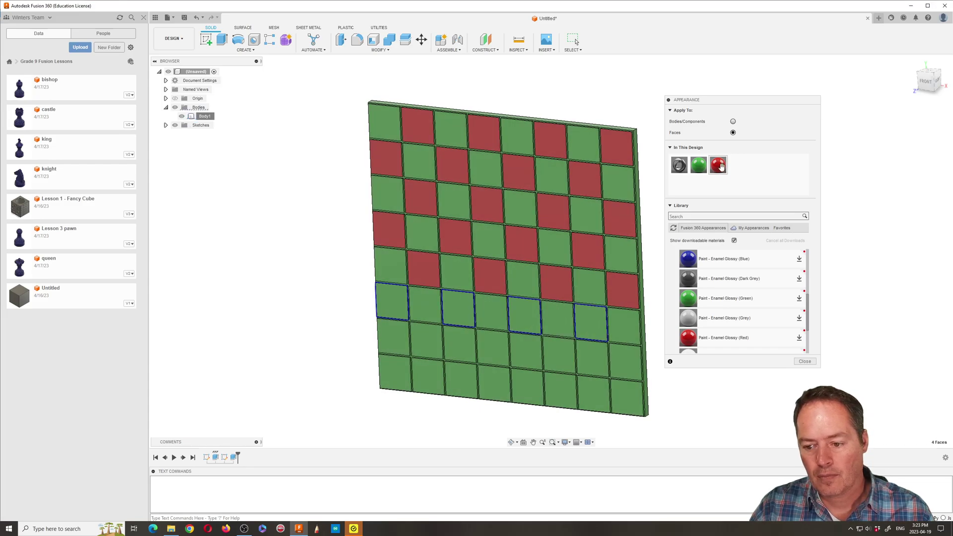
left_click_drag(718, 165, 590, 315)
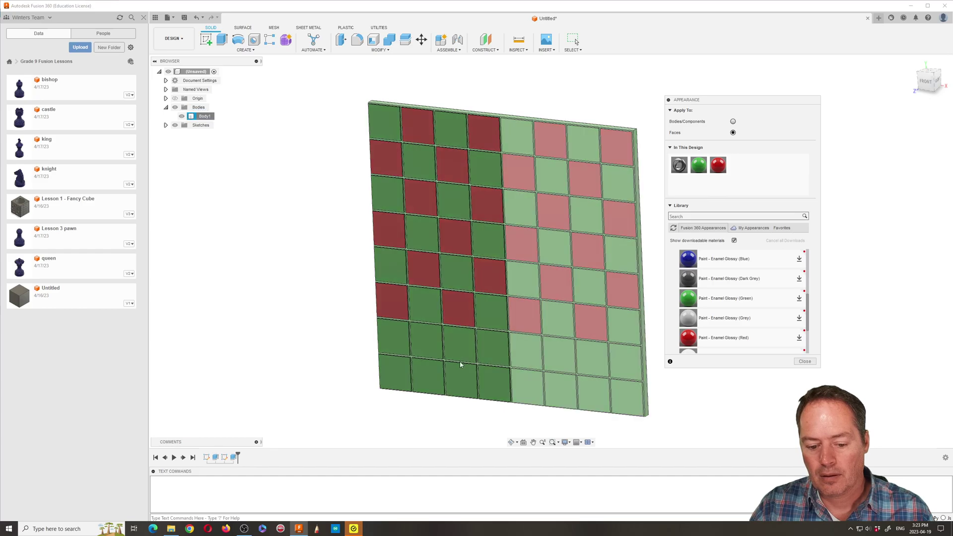
Paint alternating squares of rows 7 and 8 glossy red.
left_click(428, 346)
left_click(492, 347)
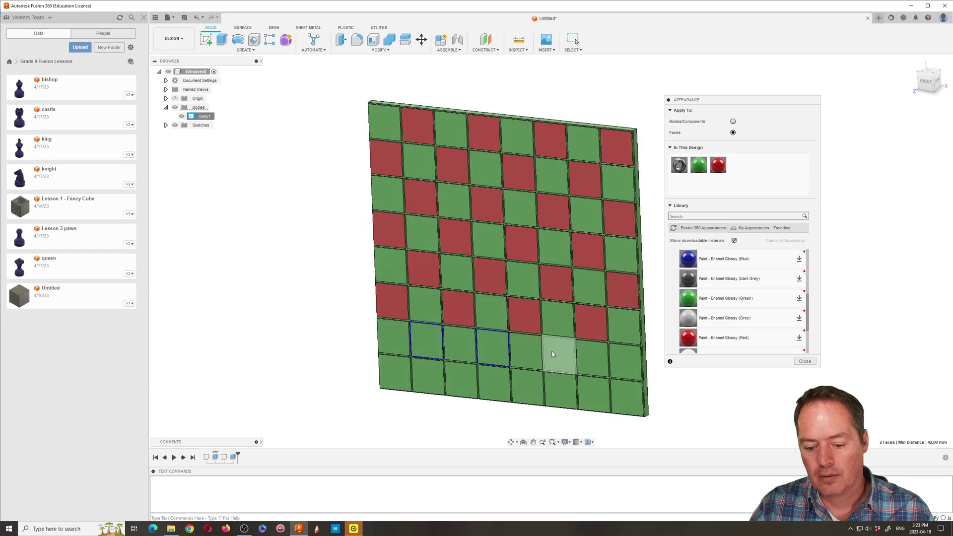
left_click(560, 354)
left_click(621, 359)
left_click_drag(717, 165, 620, 365)
left_click(594, 392)
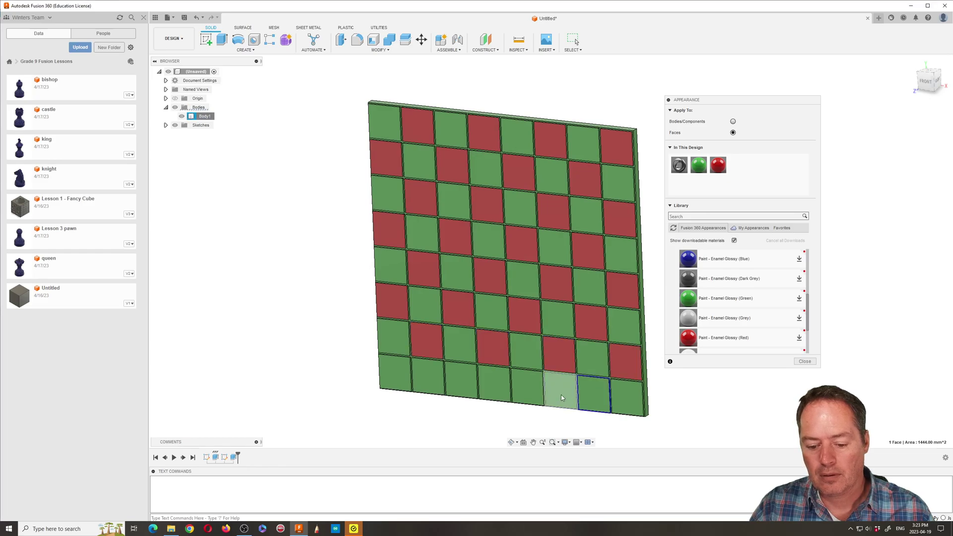
left_click(527, 388)
left_click(460, 383)
left_click(399, 377)
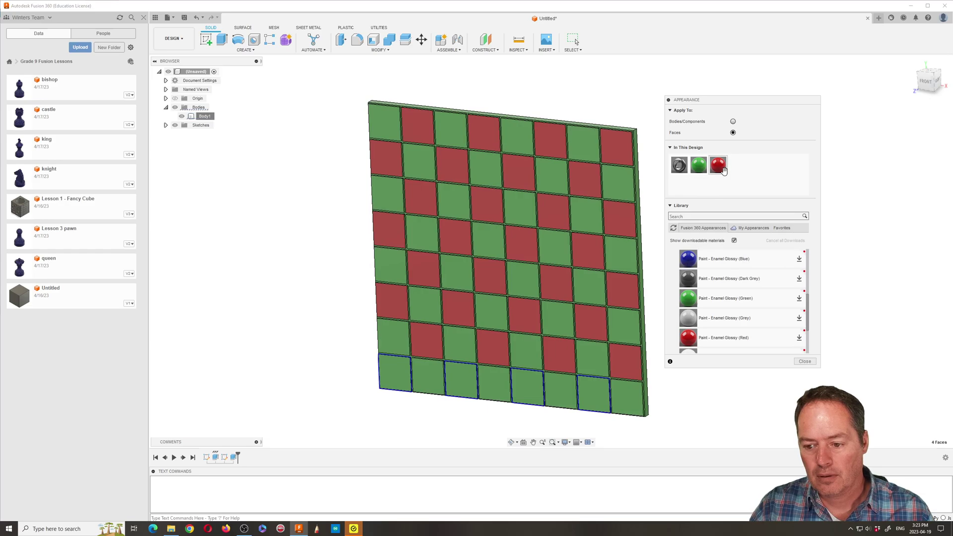
left_click_drag(718, 165, 608, 400)
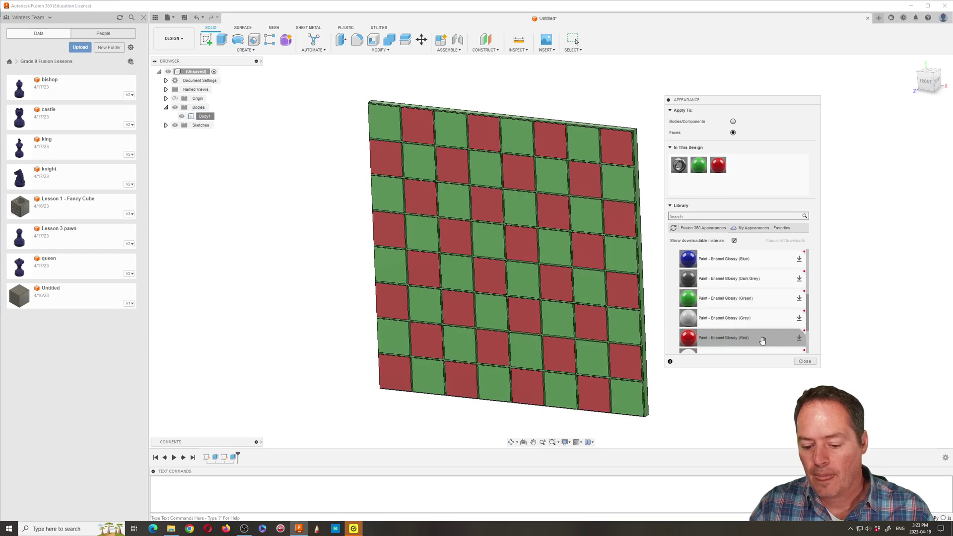
Close the Appearance panel, tilt the board to an oblique top view, and save it as 'Chess Board'.
left_click(805, 362)
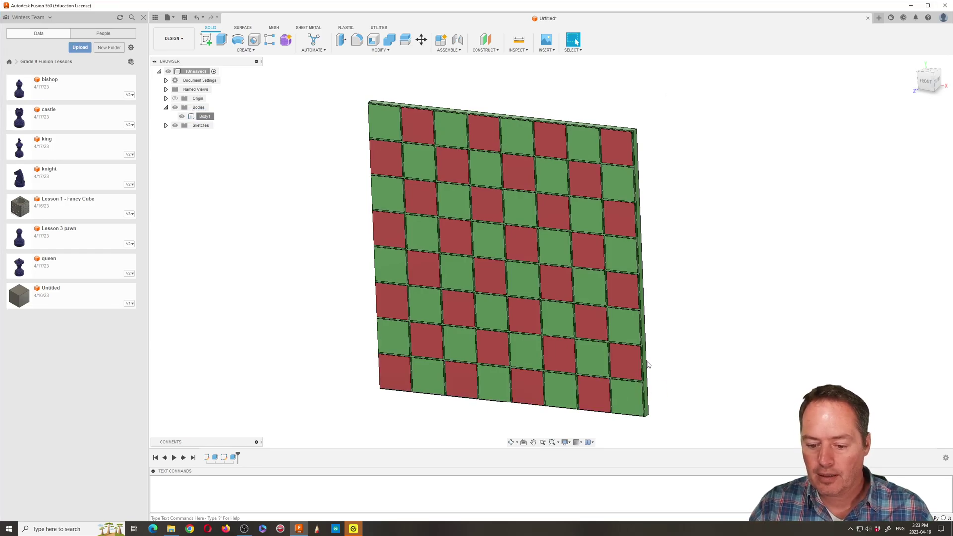
left_click(511, 442)
left_click_drag(512, 431, 485, 378)
scroll(464, 149, "up", 5)
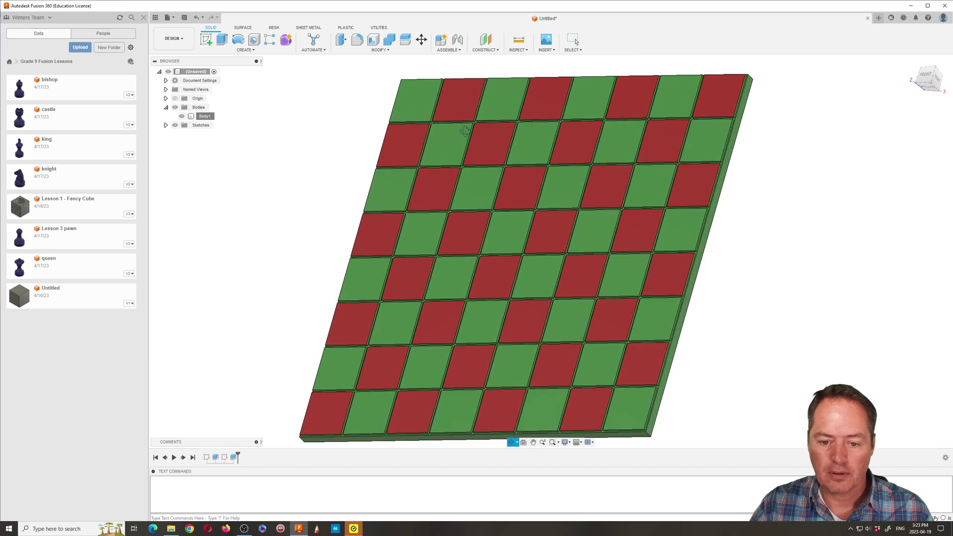
scroll(464, 132, "down", 4)
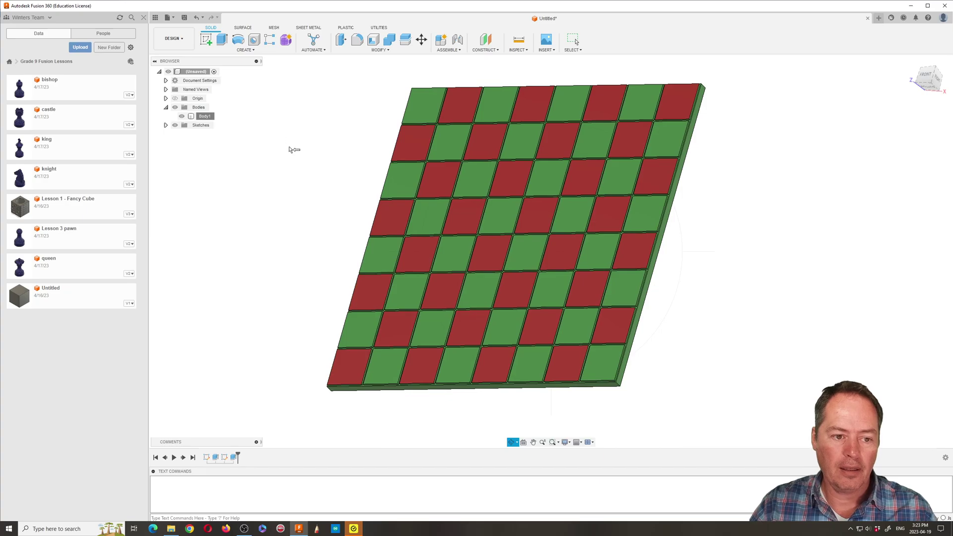
left_click(184, 18)
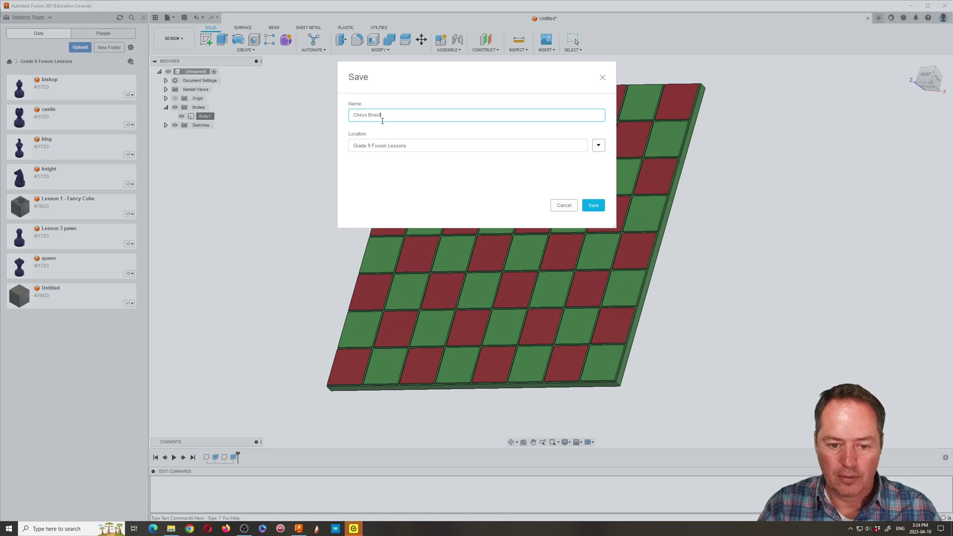
left_click(592, 205)
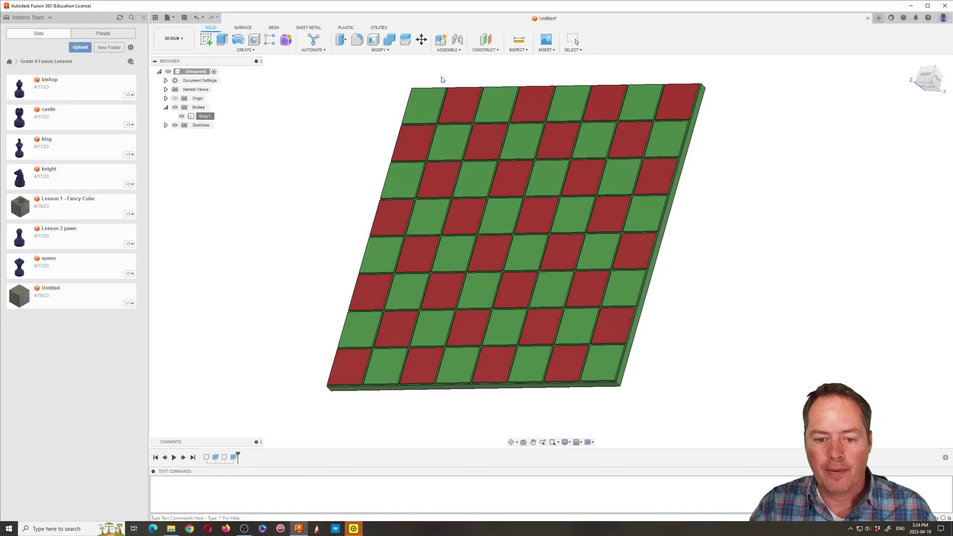